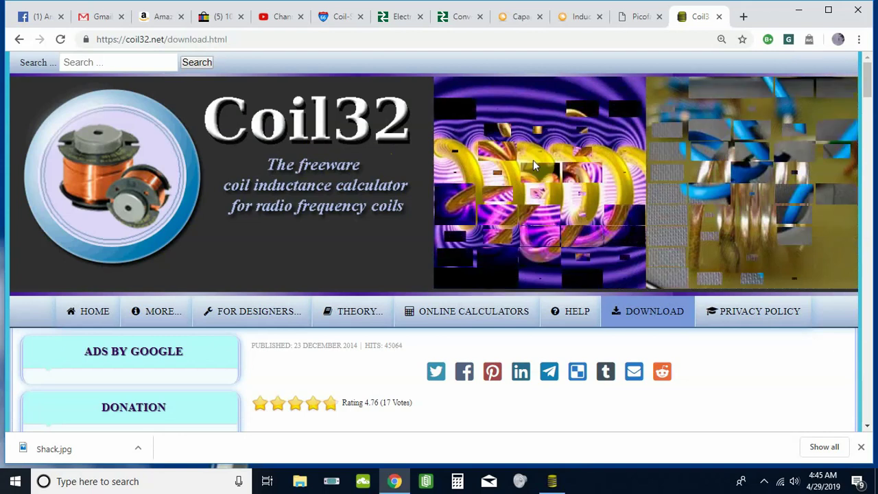
- Scroll up and down through the current calculator page to review its content
scroll(540, 172, down, 2)
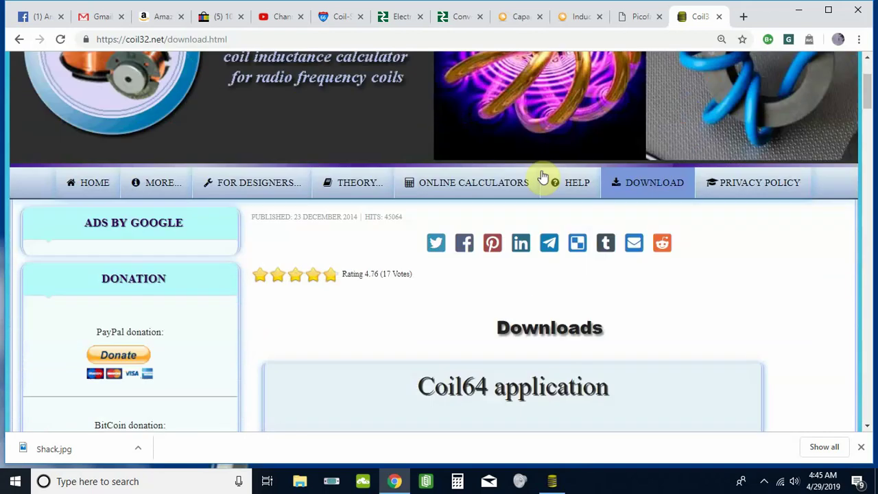
scroll(604, 228, down, 1)
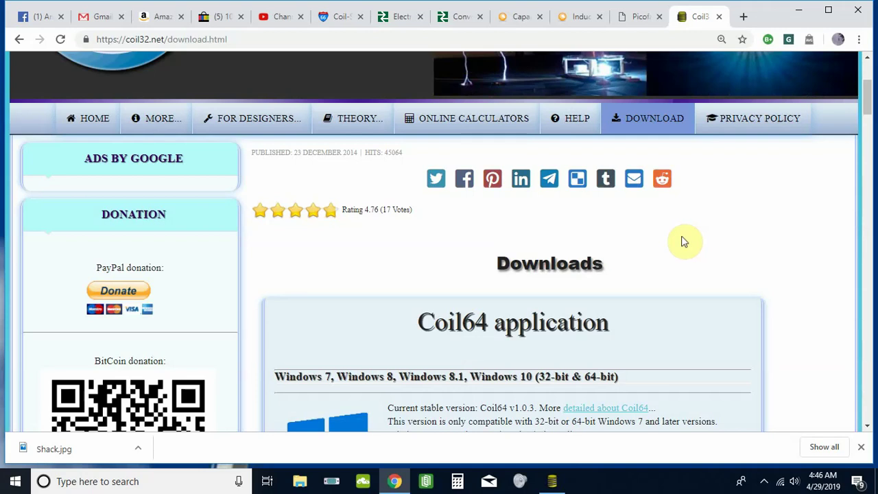
scroll(425, 223, up, 3)
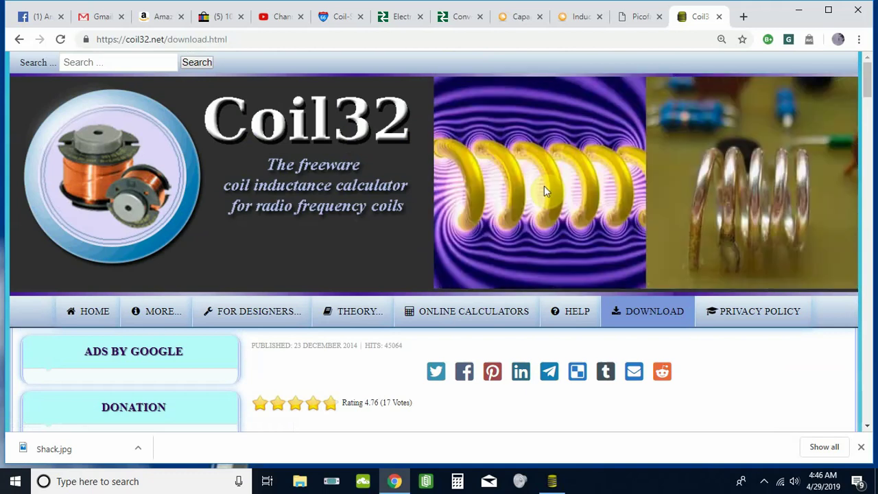
scroll(544, 186, down, 2)
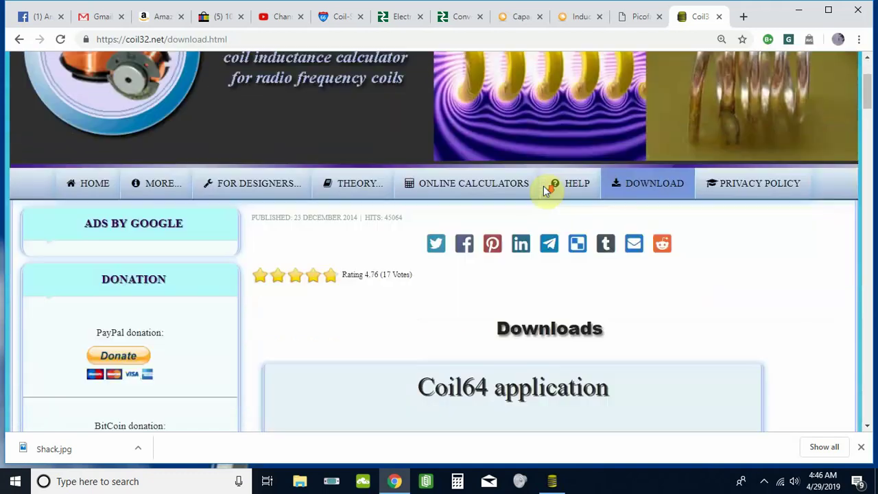
scroll(717, 292, down, 2)
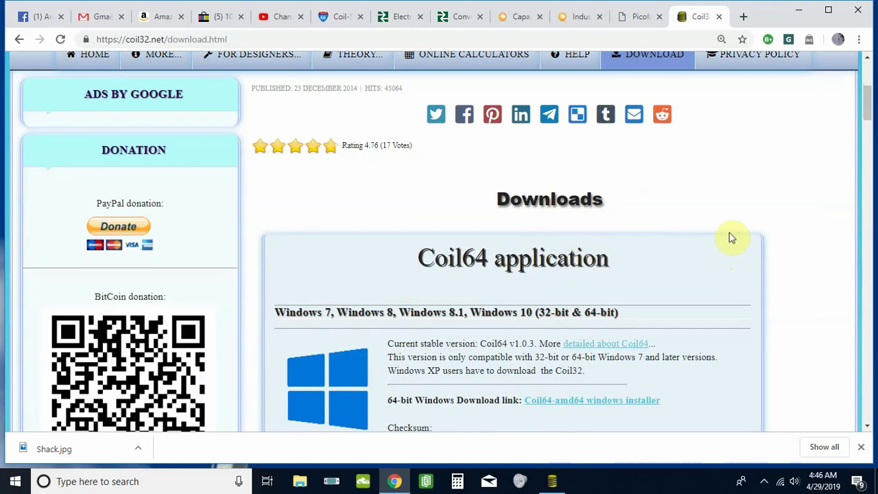
scroll(732, 237, down, 3)
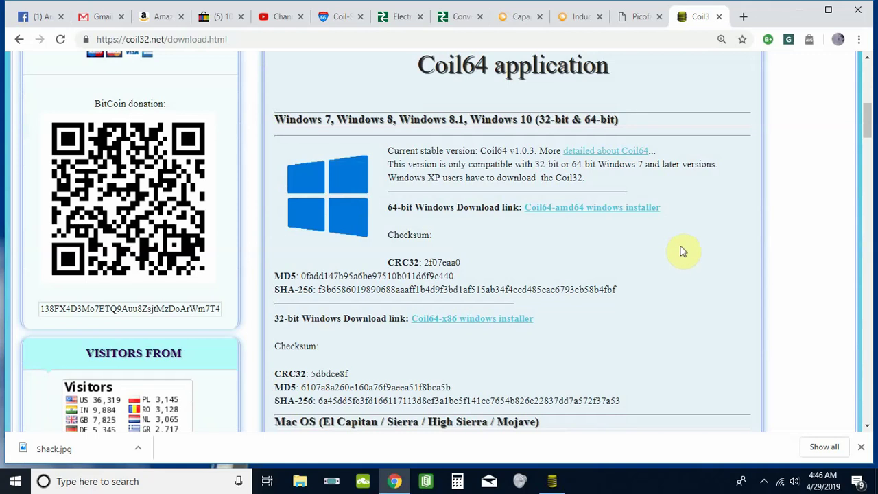
scroll(682, 251, down, 1)
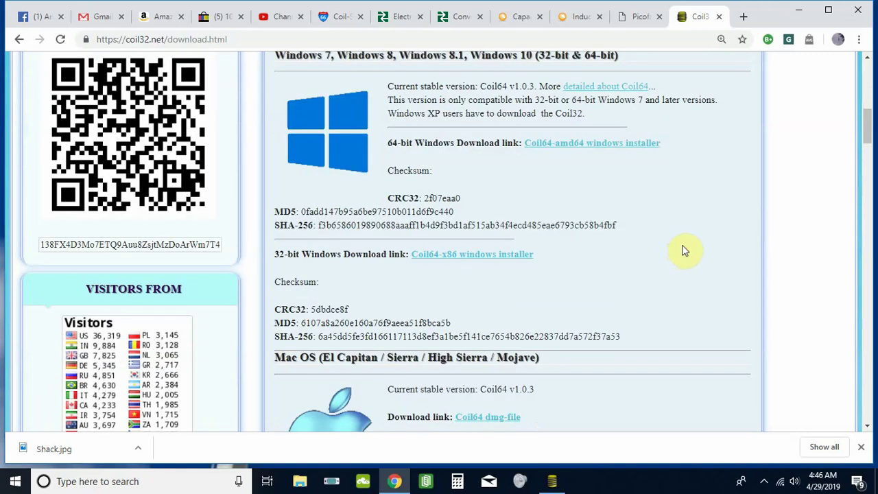
scroll(683, 251, down, 2)
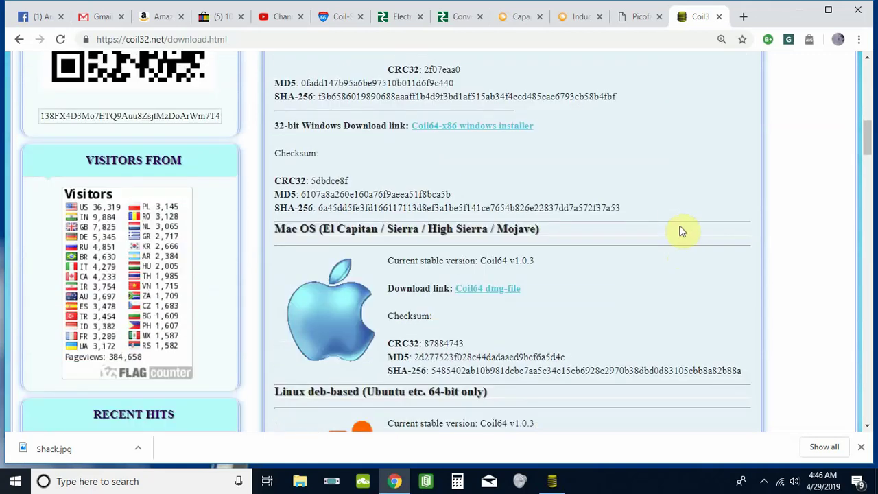
scroll(666, 210, down, 6)
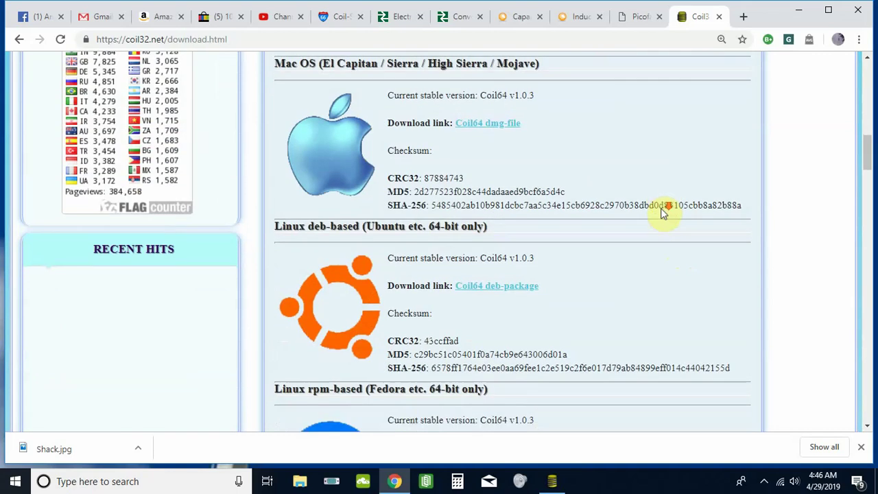
scroll(663, 214, down, 5)
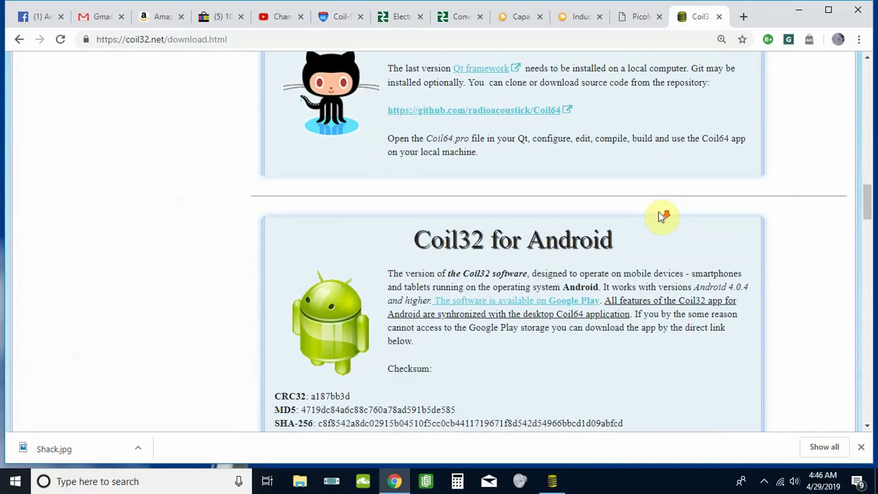
scroll(206, 236, up, 2)
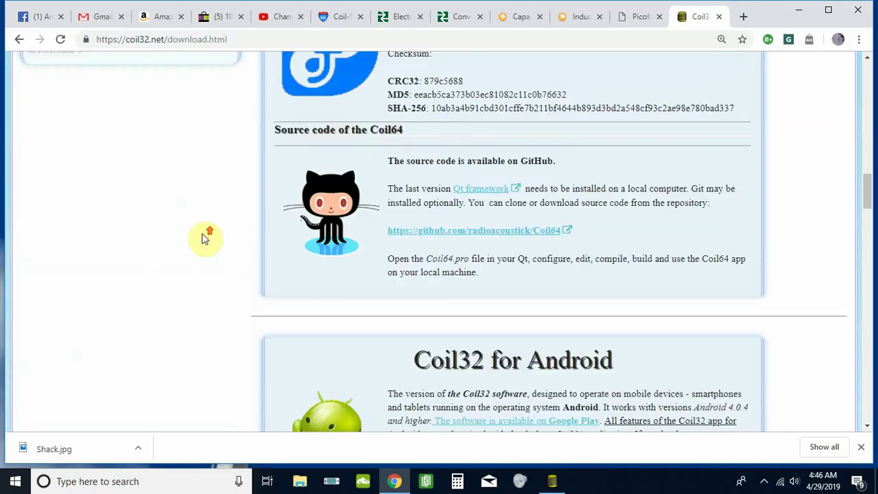
scroll(204, 238, down, 5)
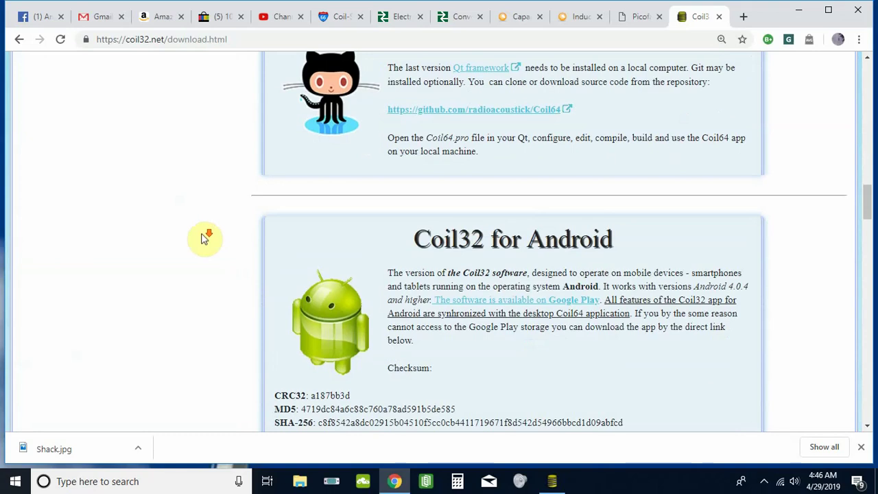
scroll(204, 238, down, 7)
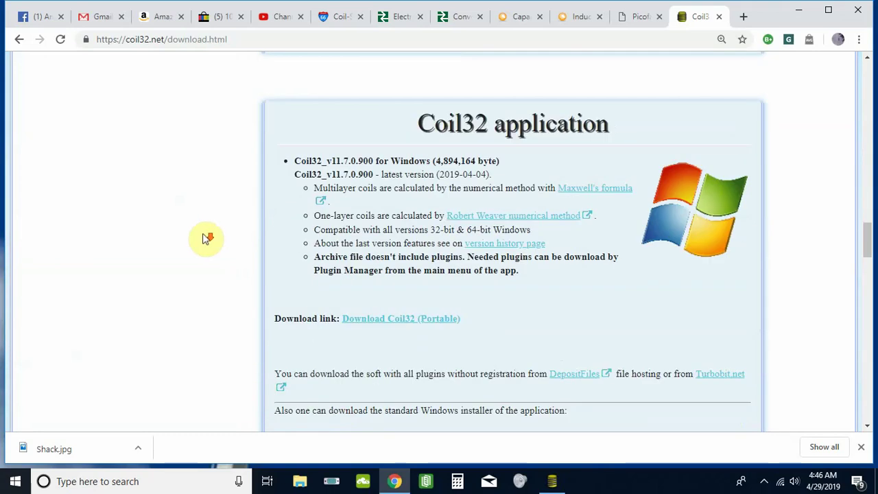
scroll(204, 238, down, 6)
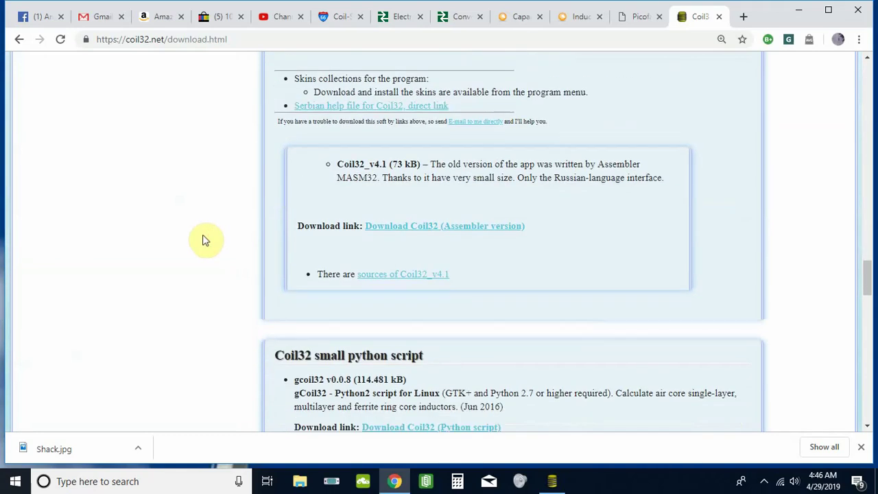
scroll(204, 239, up, 12)
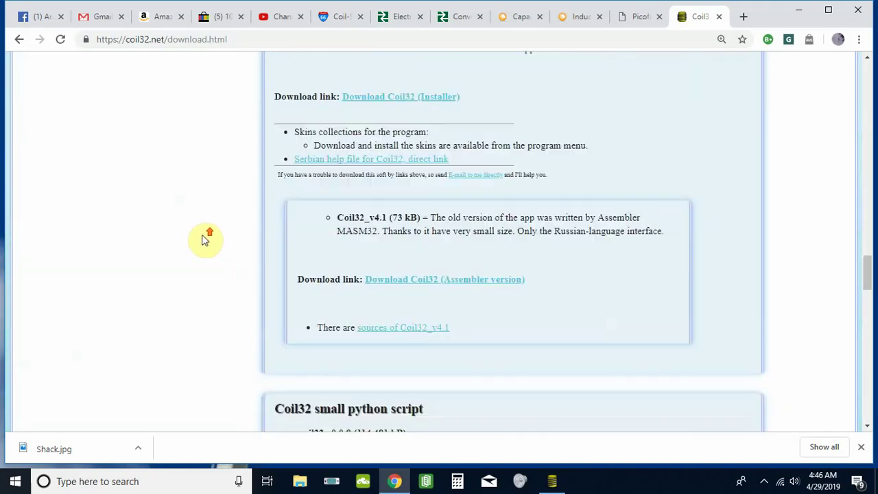
scroll(204, 239, up, 5)
scroll(439, 219, up, 5)
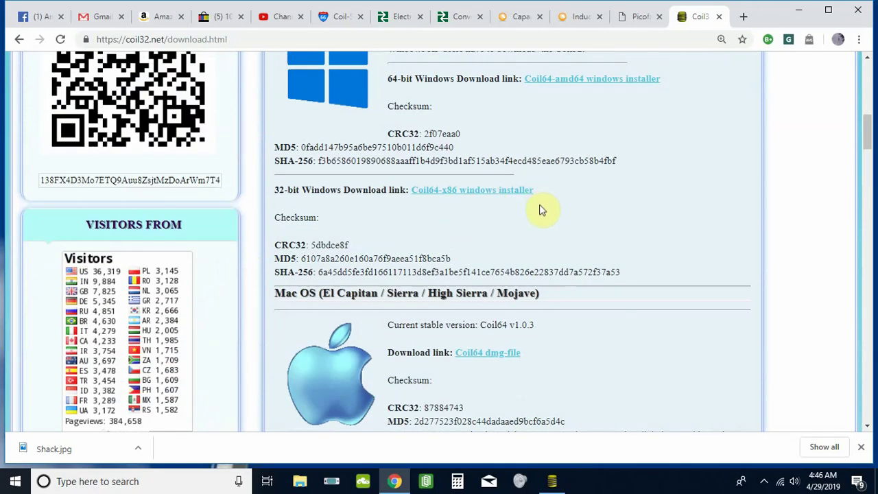
scroll(564, 221, up, 5)
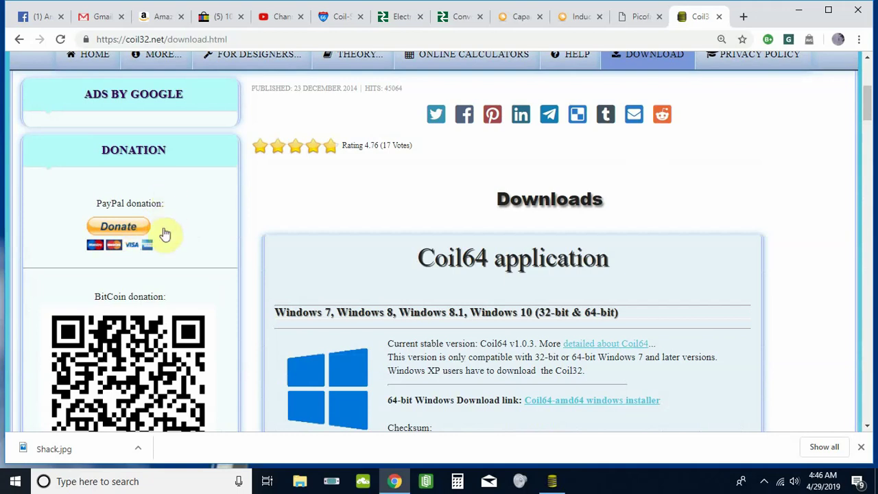
scroll(337, 205, up, 4)
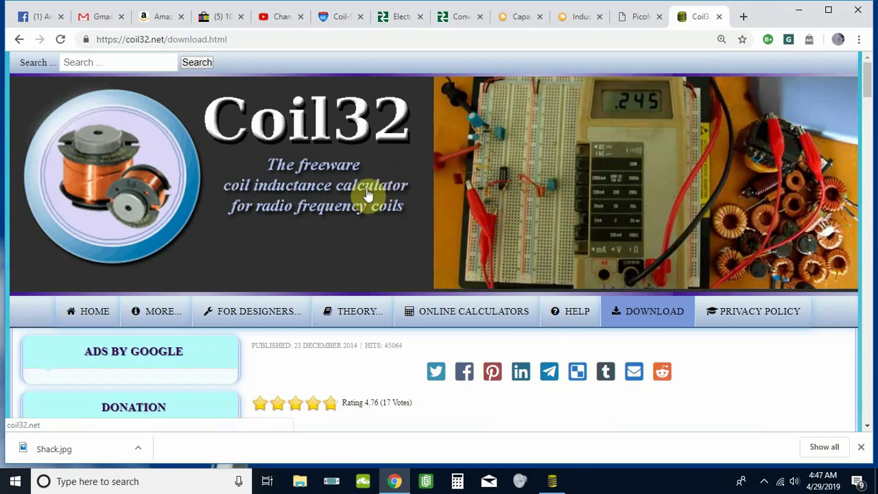
scroll(368, 195, down, 3)
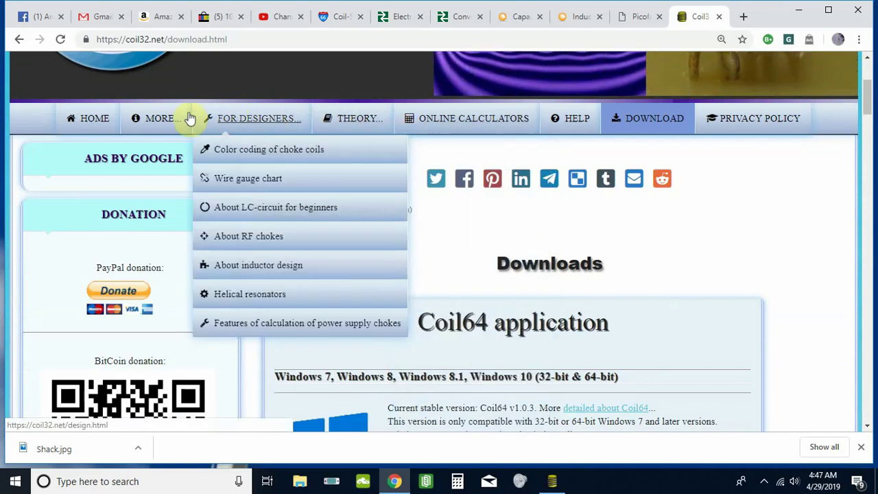
- Open the Coil-Shortened Vertical Antenna Calculator and review its inputs and the 55.2 µH result
mouse_move(345, 123)
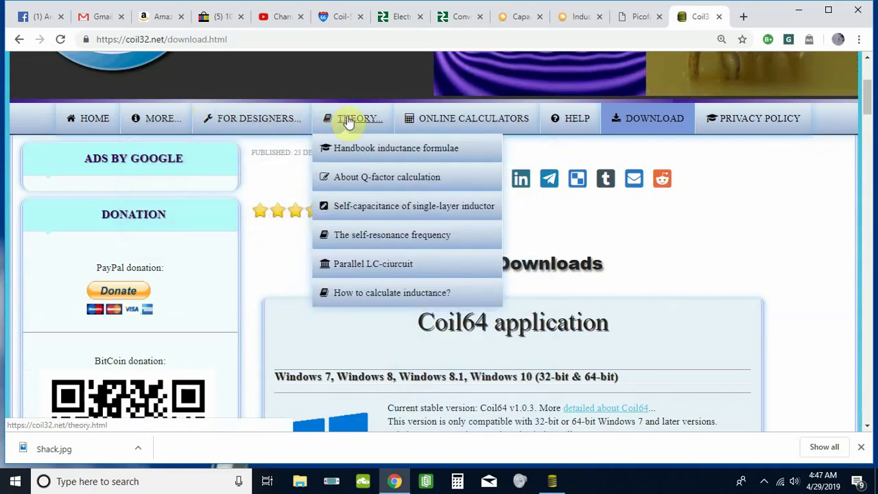
mouse_move(254, 118)
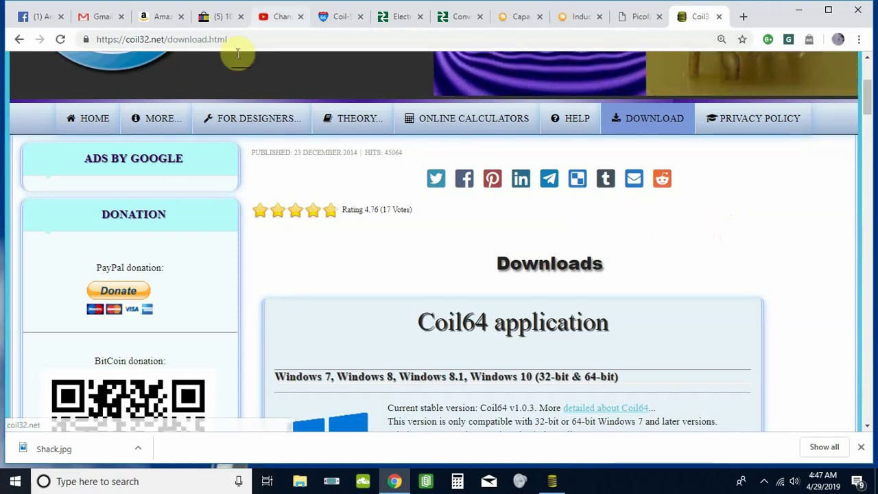
click(339, 17)
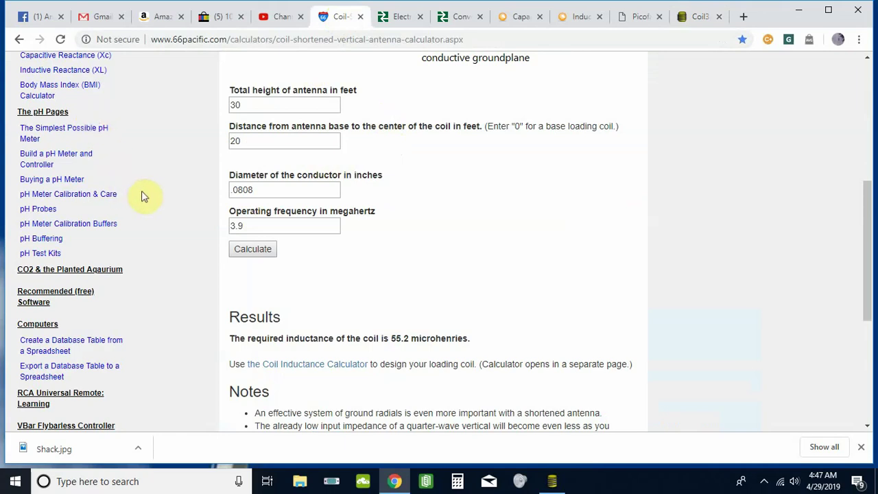
scroll(144, 197, up, 5)
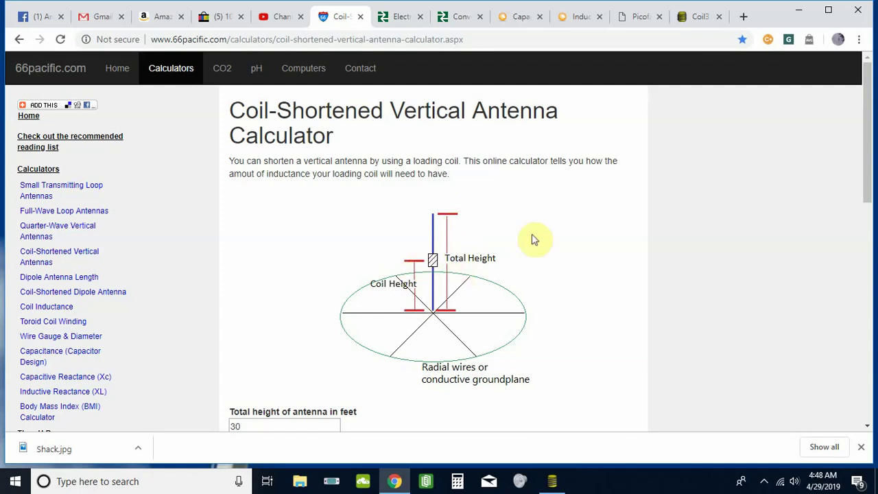
scroll(565, 226, down, 4)
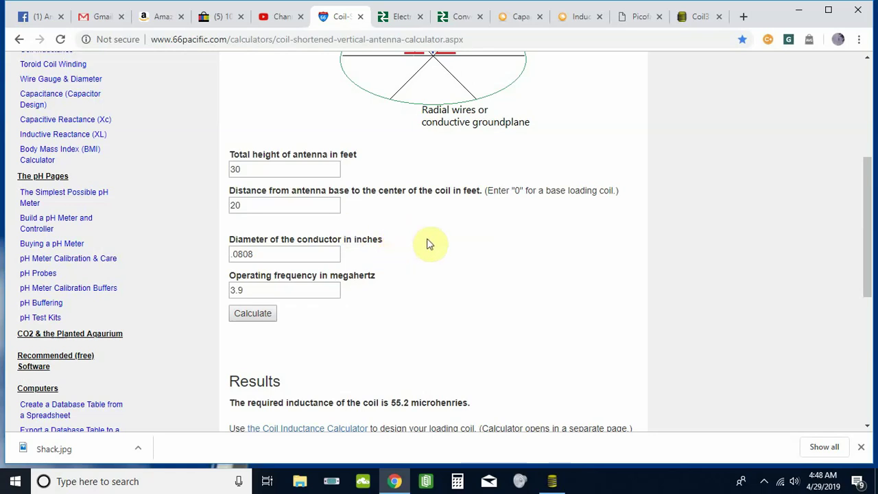
scroll(470, 238, down, 1)
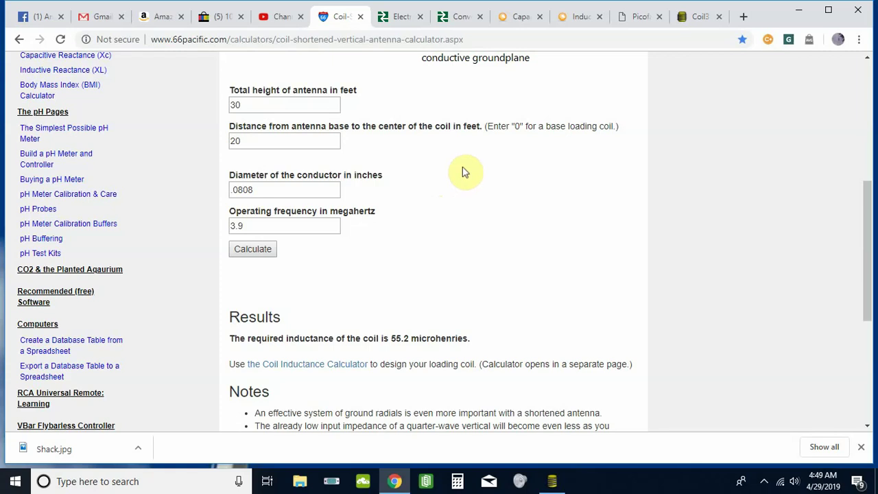
scroll(466, 171, down, 2)
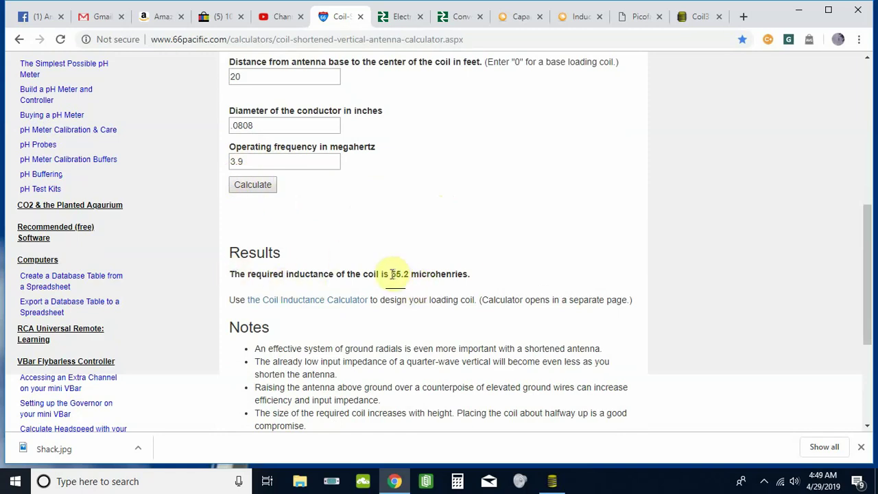
- Highlight the 55.2 microhenry required coil inductance for the 30 ft, 3.9 MHz antenna
drag(391, 274, 406, 274)
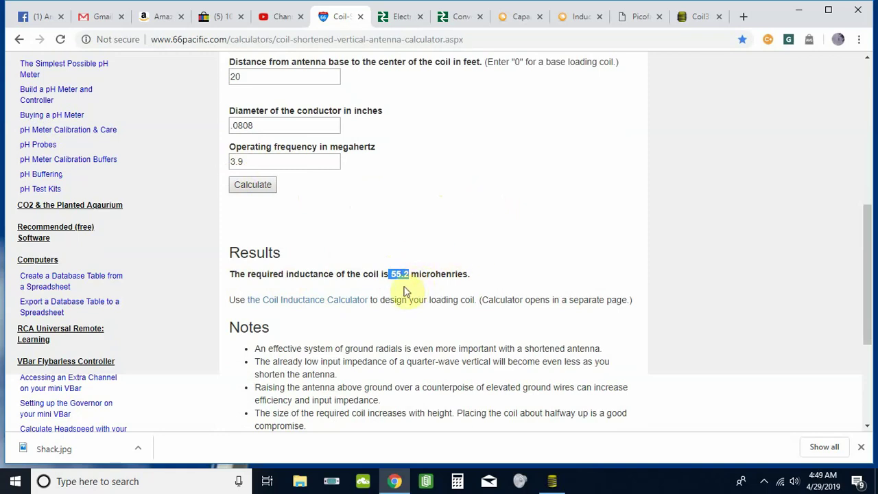
click(574, 222)
drag(407, 275, 396, 277)
scroll(477, 161, up, 1)
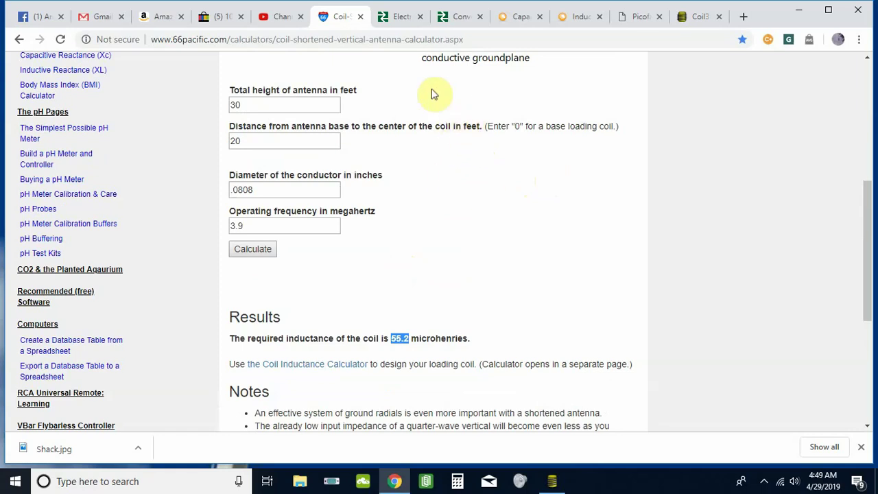
- In the microhenry-to-henry converter, select the 0.0000552 henry result for 55.2 µH
click(402, 16)
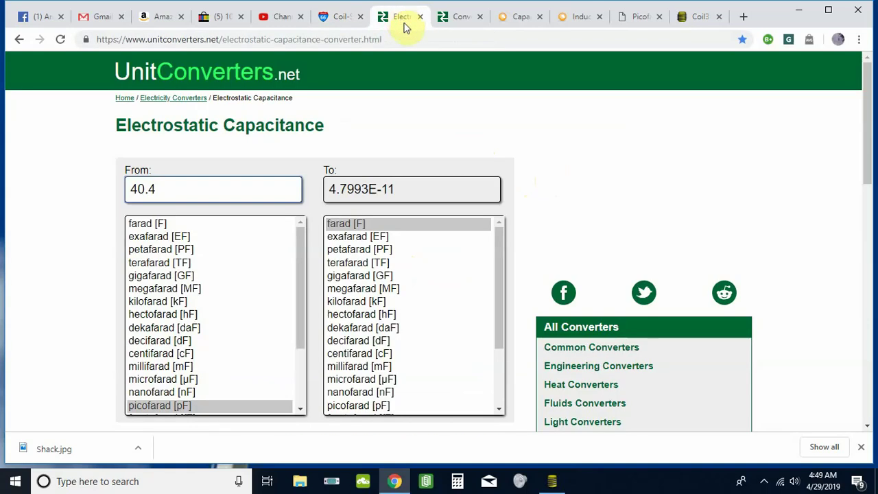
click(461, 19)
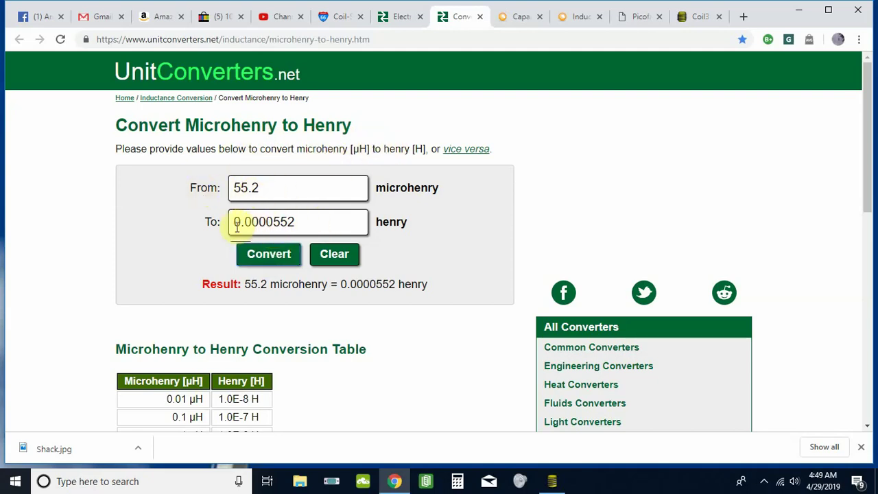
click(300, 222)
drag(300, 221, 232, 219)
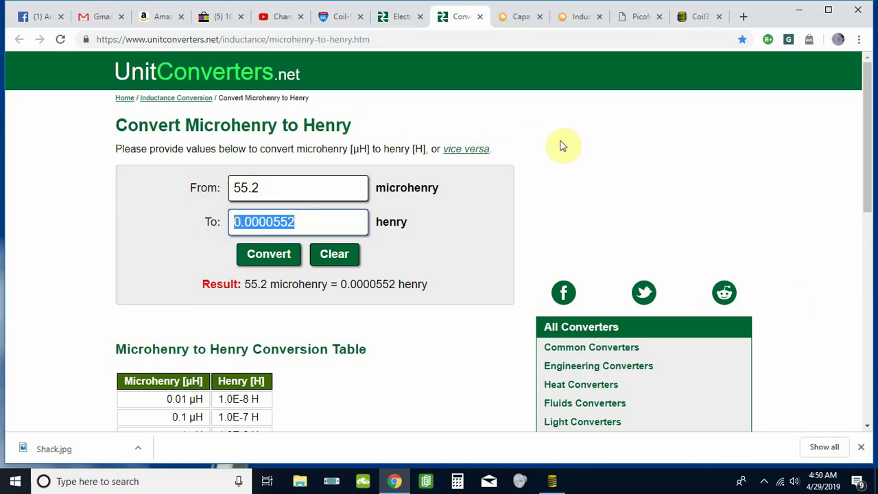
- Browse the capacitance and inductance converters, then review the picofarad conversion factors page
click(523, 21)
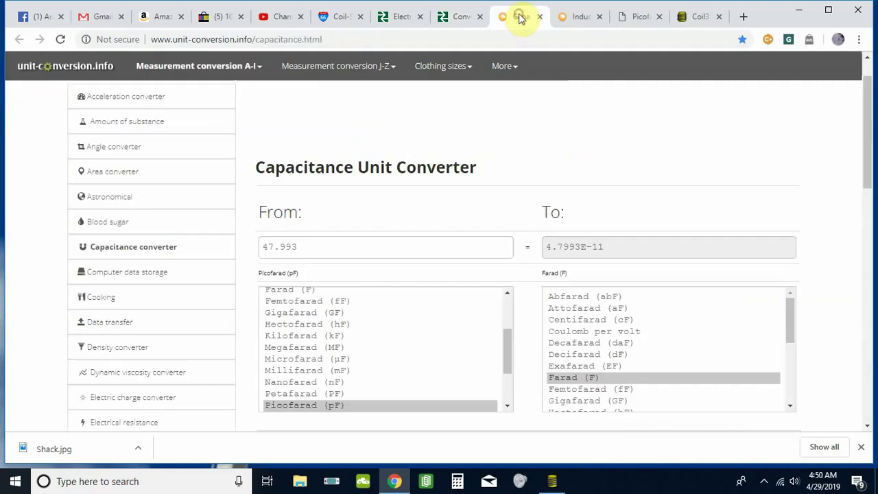
click(580, 21)
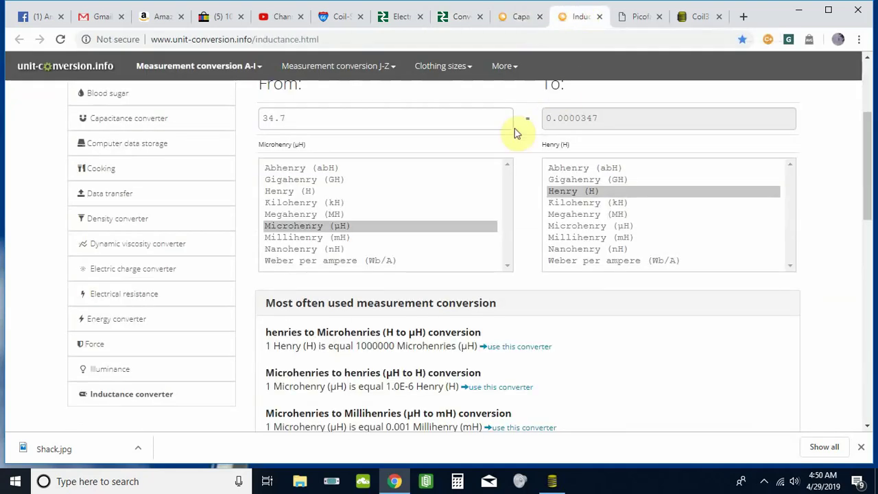
scroll(484, 129, up, 3)
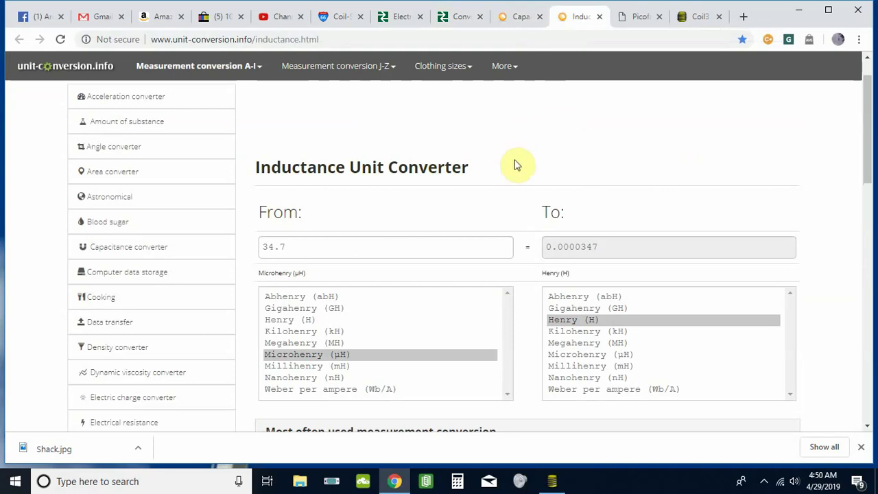
click(624, 16)
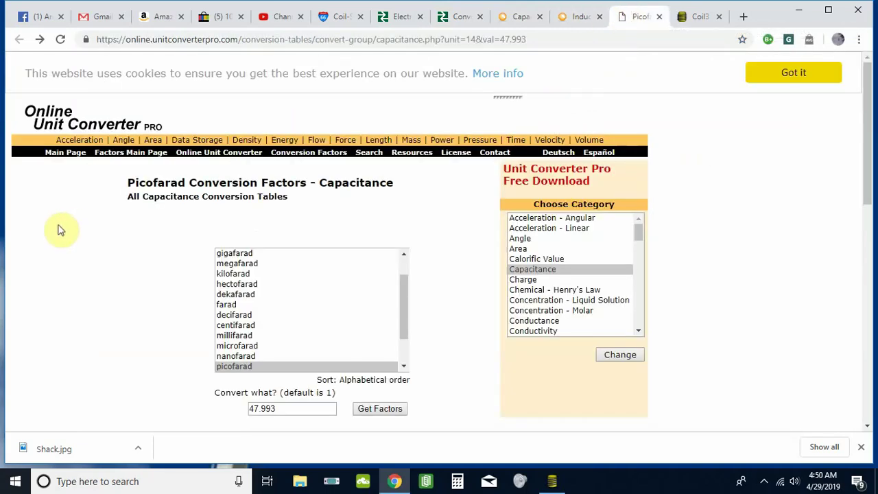
scroll(62, 229, down, 3)
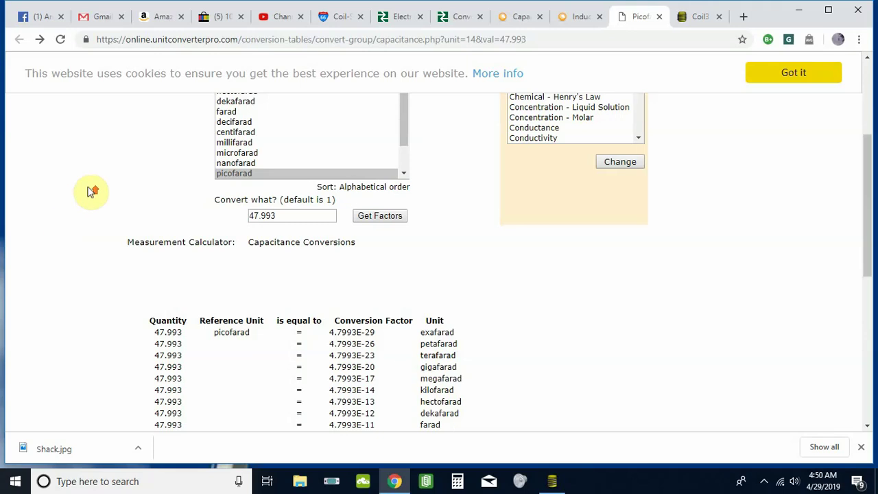
scroll(87, 192, up, 2)
scroll(87, 192, down, 6)
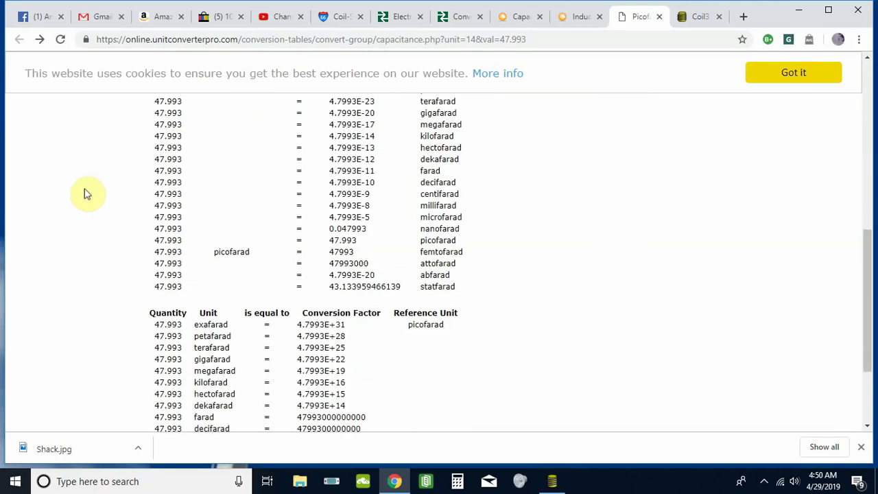
scroll(81, 191, up, 2)
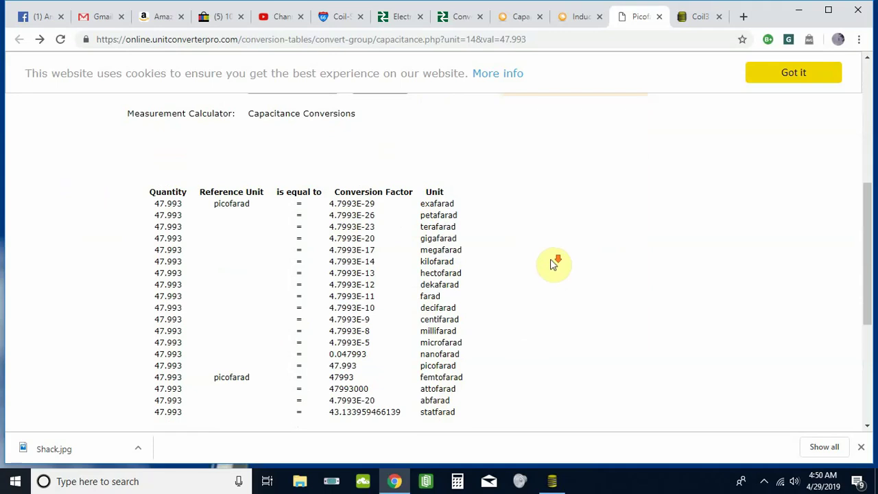
scroll(553, 264, down, 4)
scroll(555, 230, up, 8)
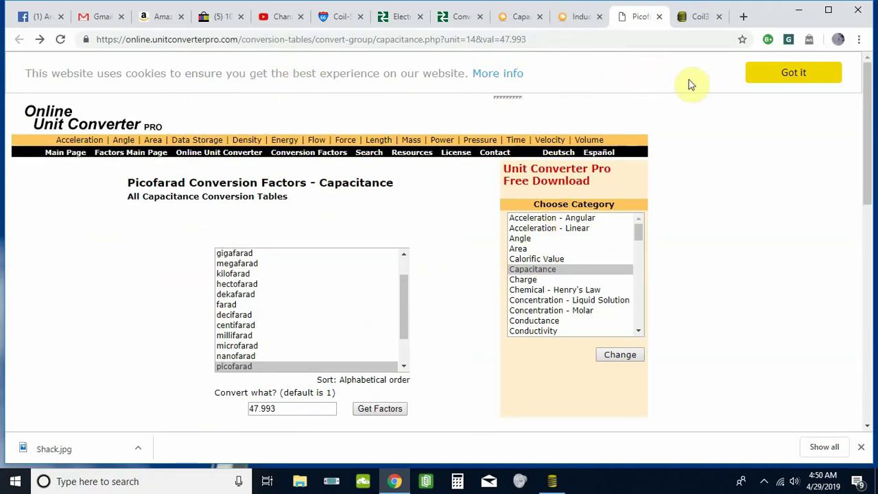
- Minimize the browser and restore the Coil32 window on its one-layer pitch coil form
click(694, 16)
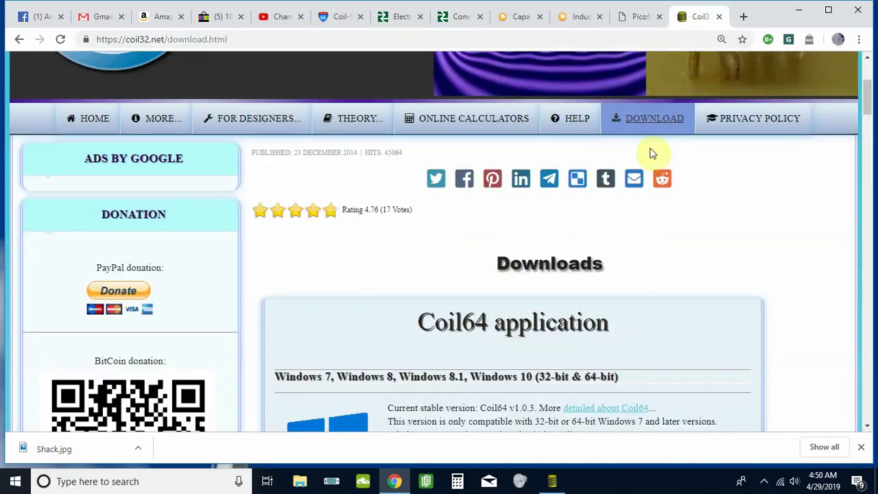
click(798, 10)
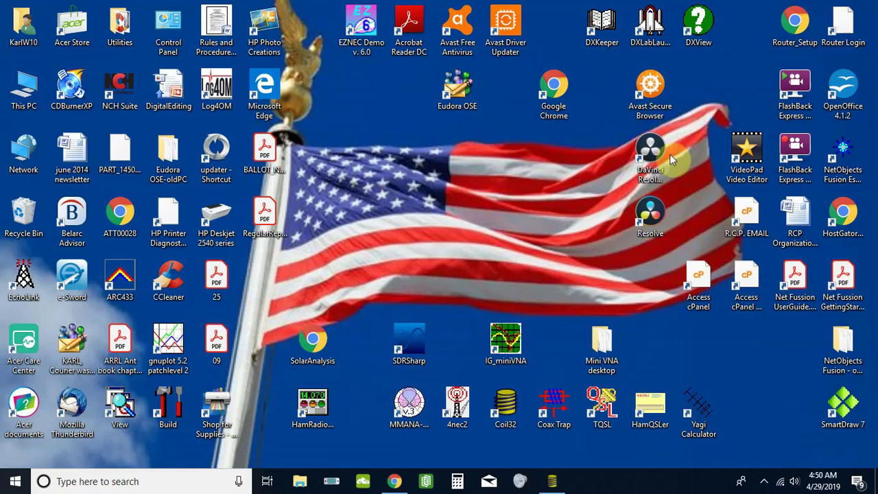
click(552, 481)
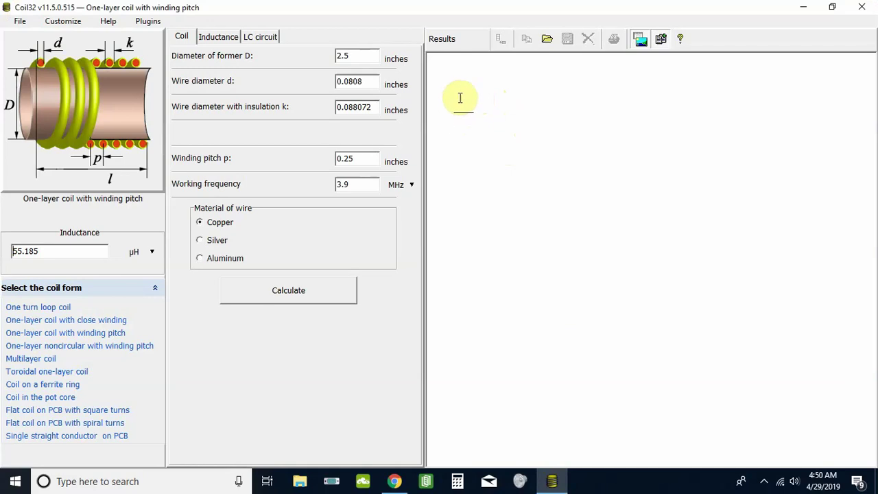
- Null all Coil32 initial data so every input value resets to 0
click(20, 22)
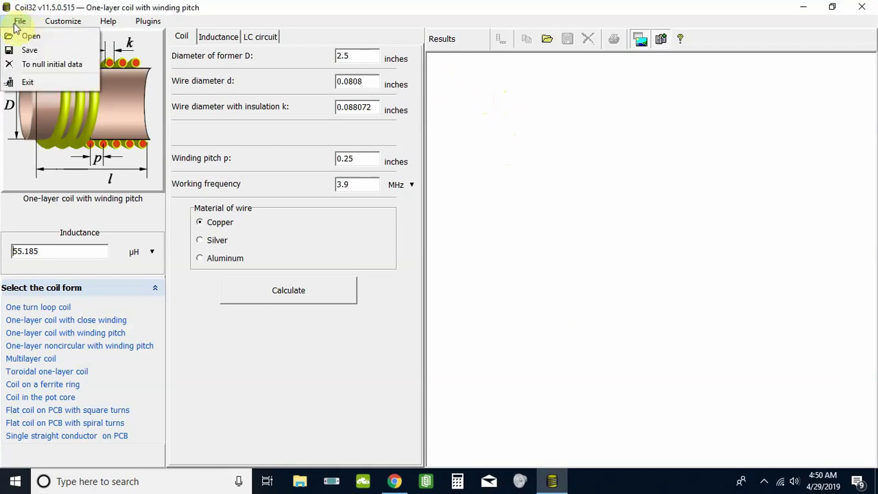
click(26, 65)
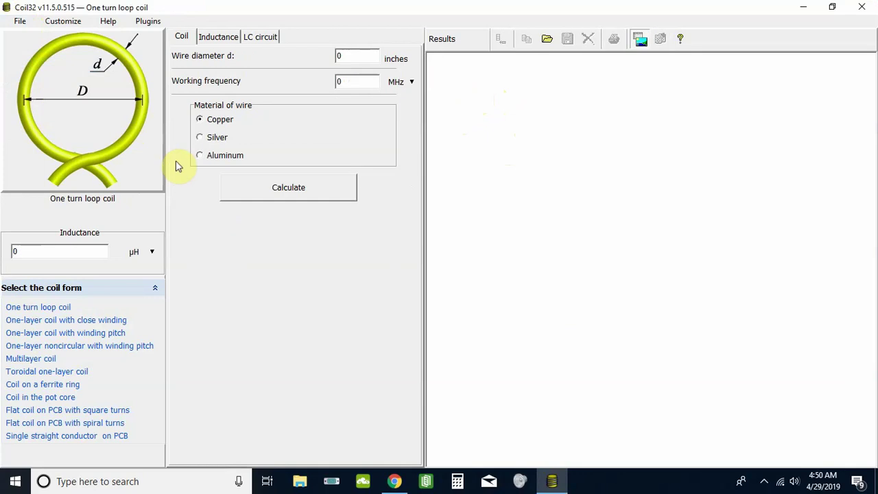
click(19, 22)
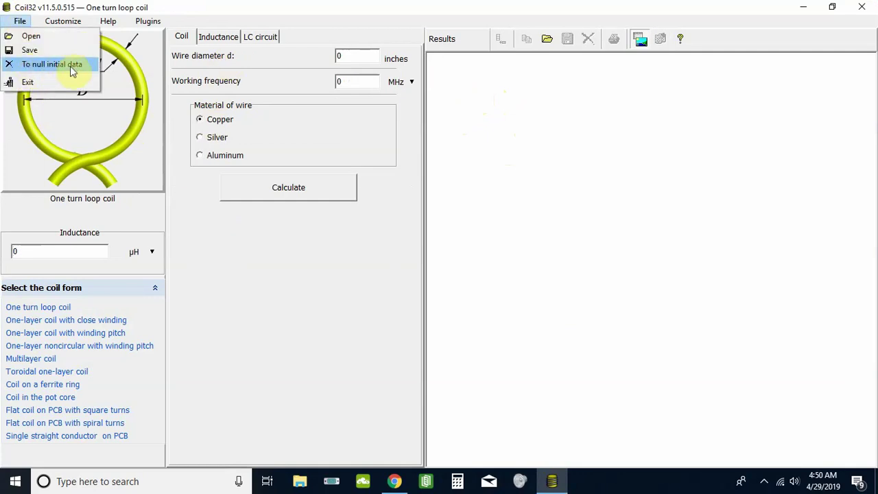
click(391, 260)
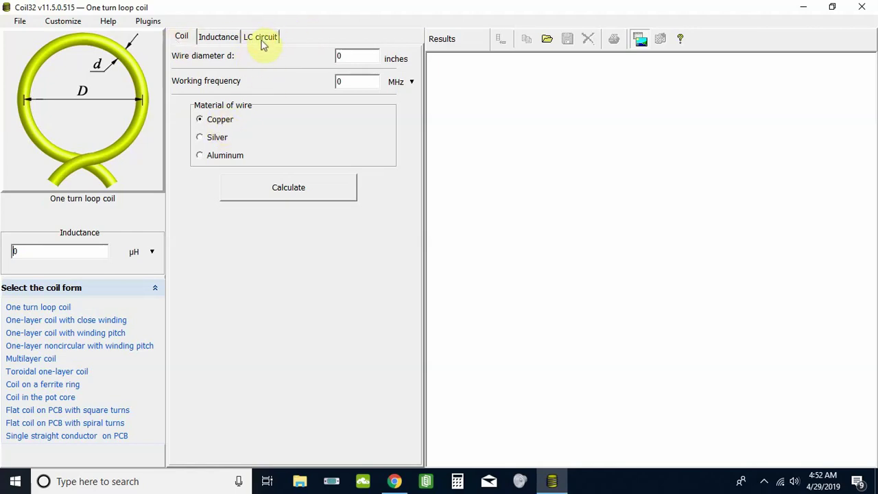
- Calculate the LC circuit external capacitance for 55.2 µH at 3.9 MHz, giving 30.17 pF
click(261, 38)
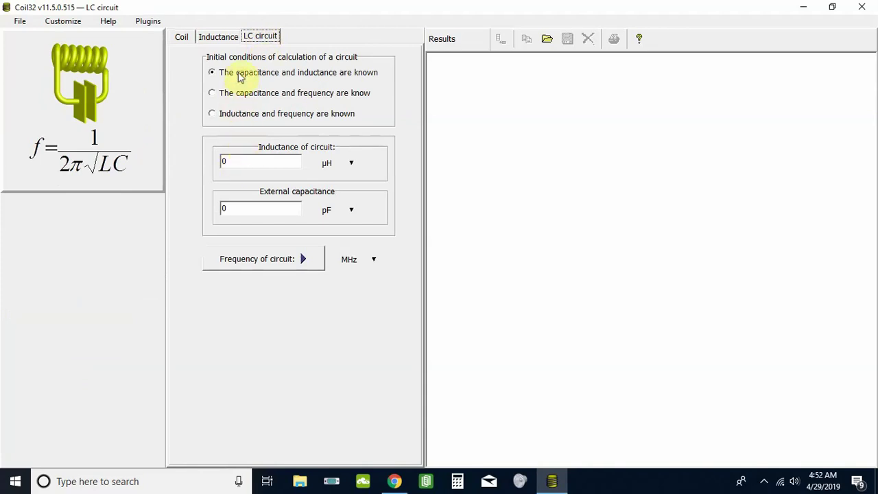
click(212, 114)
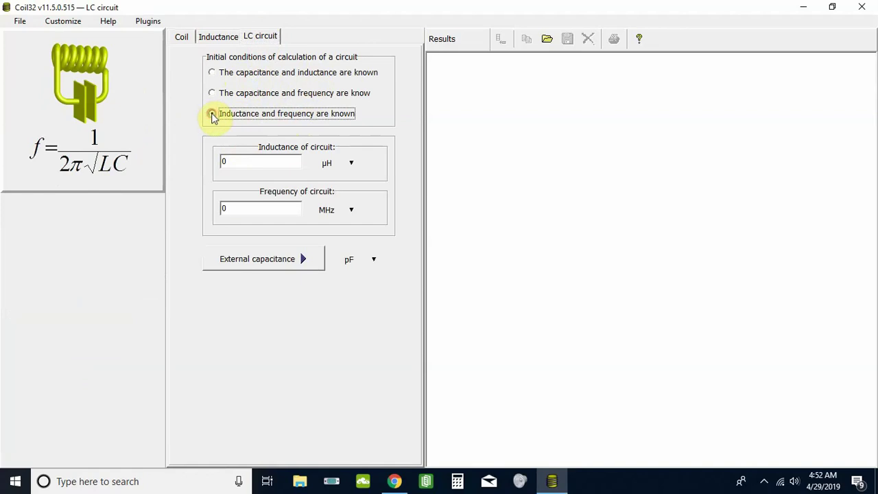
double_click(227, 161)
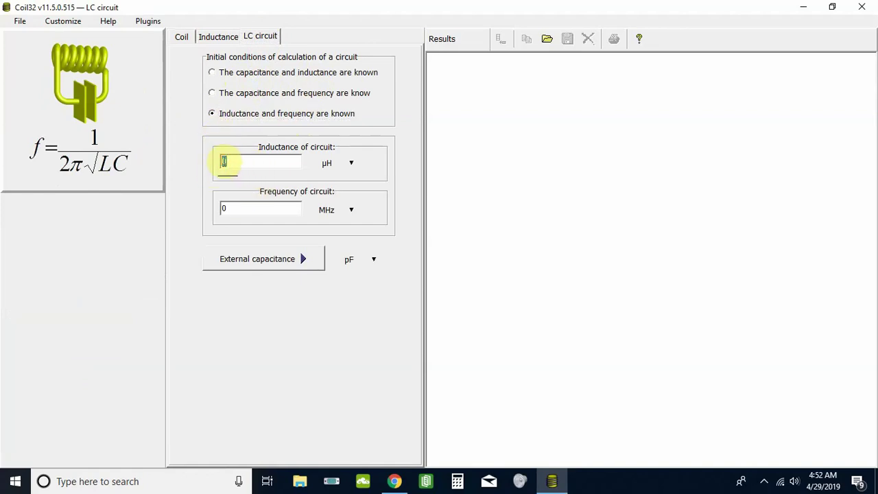
right_click(229, 164)
click(187, 195)
double_click(224, 209)
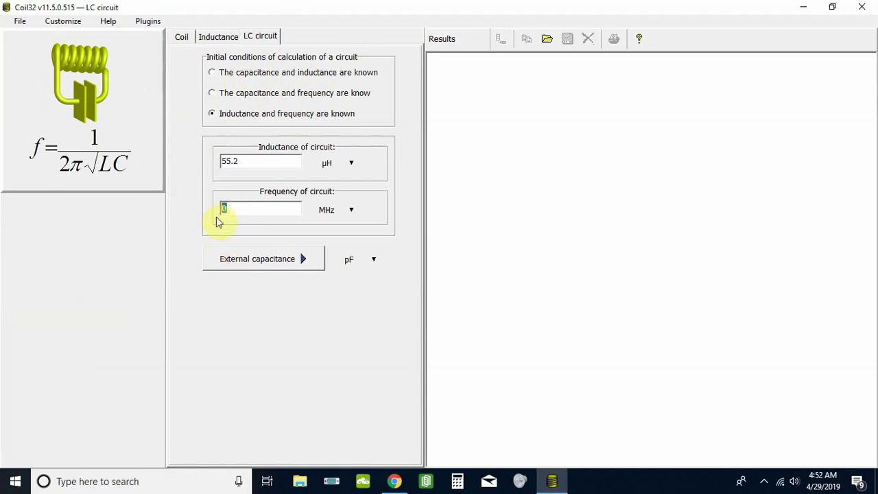
text(3.9)
click(231, 259)
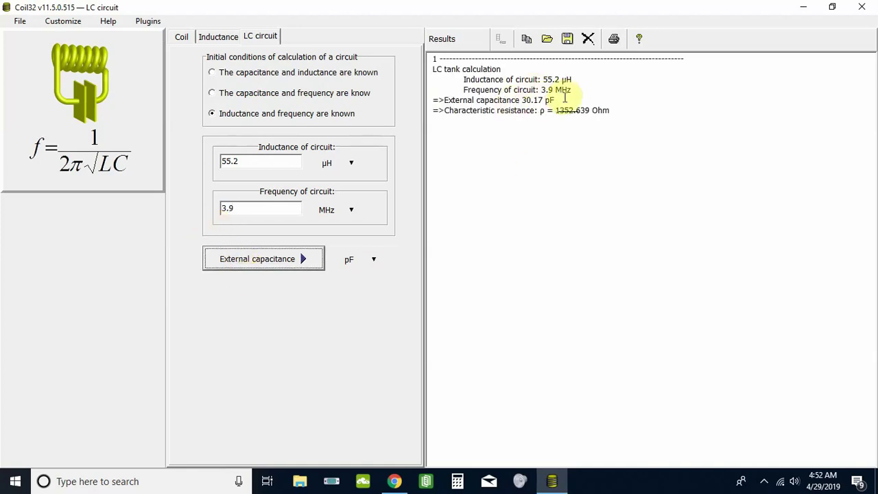
click(181, 37)
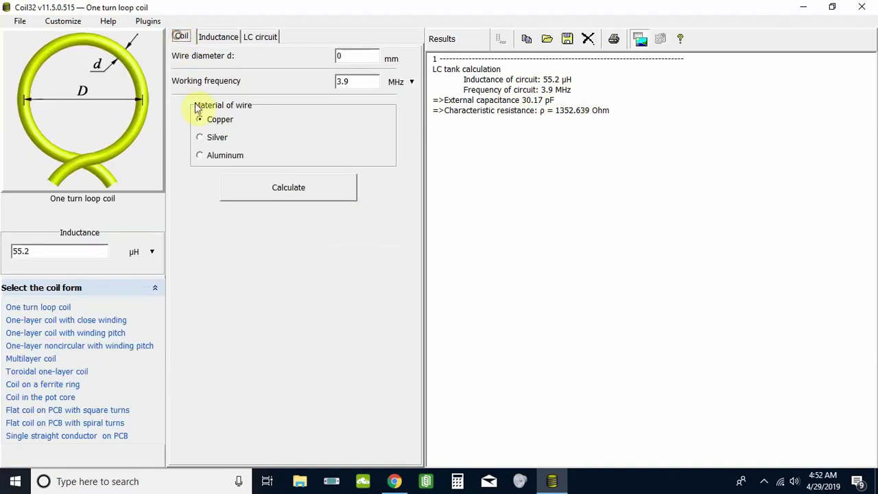
- Switch to the one-layer coil with winding pitch form and select the former diameter field
click(48, 336)
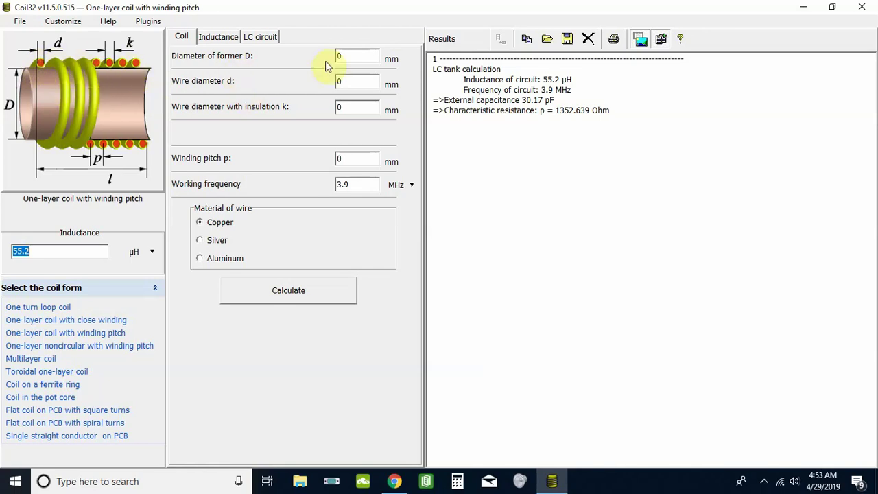
drag(353, 56, 323, 56)
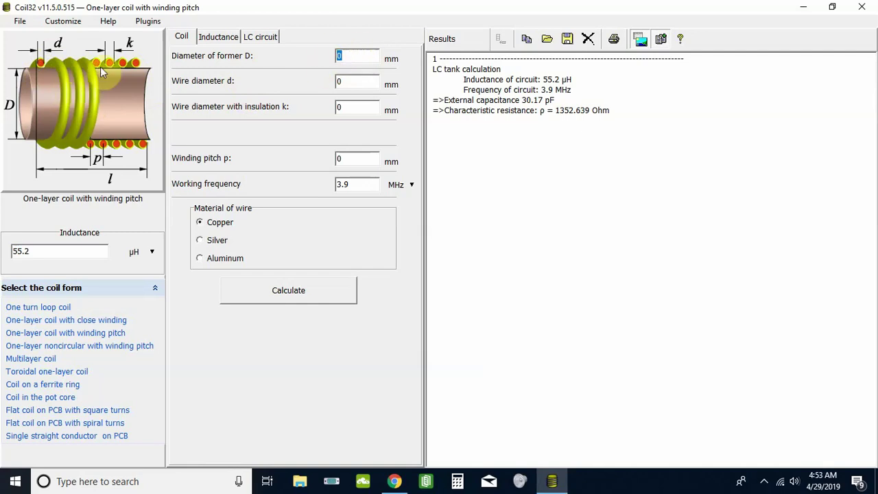
- Set Coil32's size units to inches in the program Options
click(60, 22)
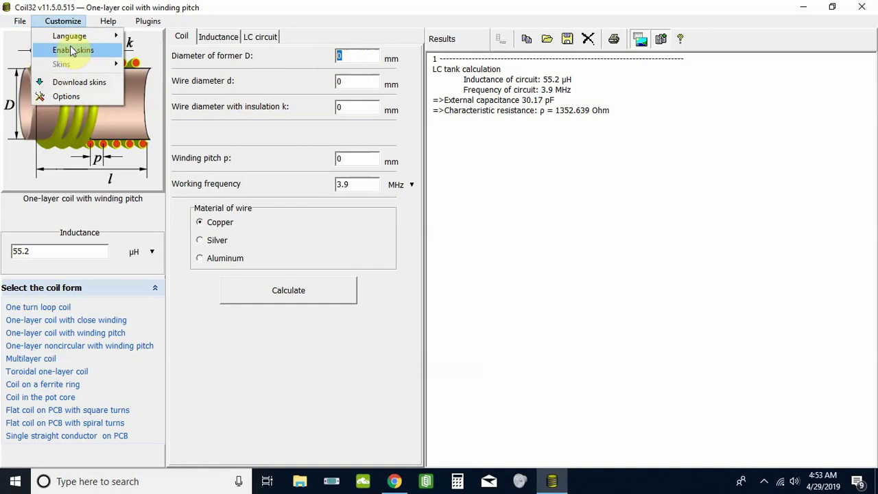
click(62, 96)
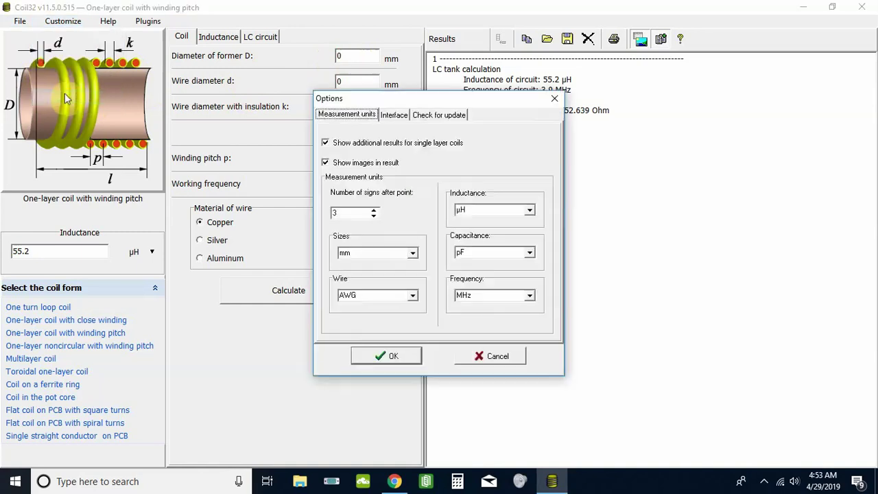
click(413, 255)
click(371, 288)
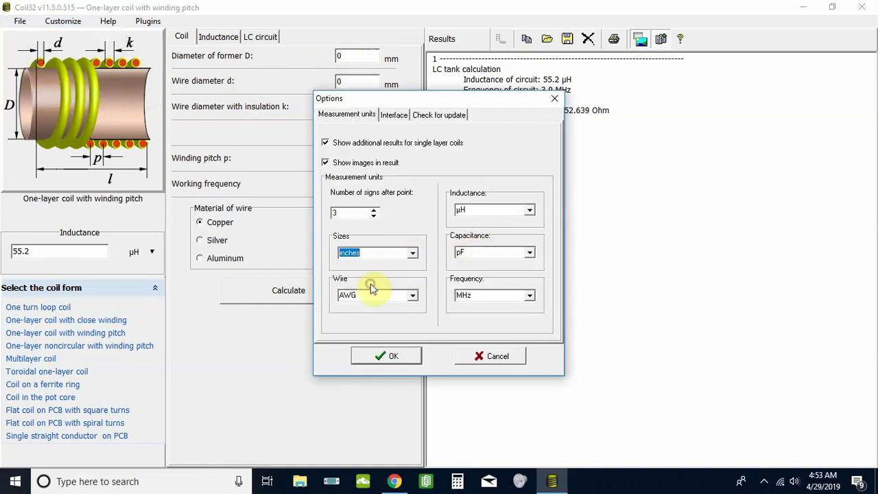
click(386, 356)
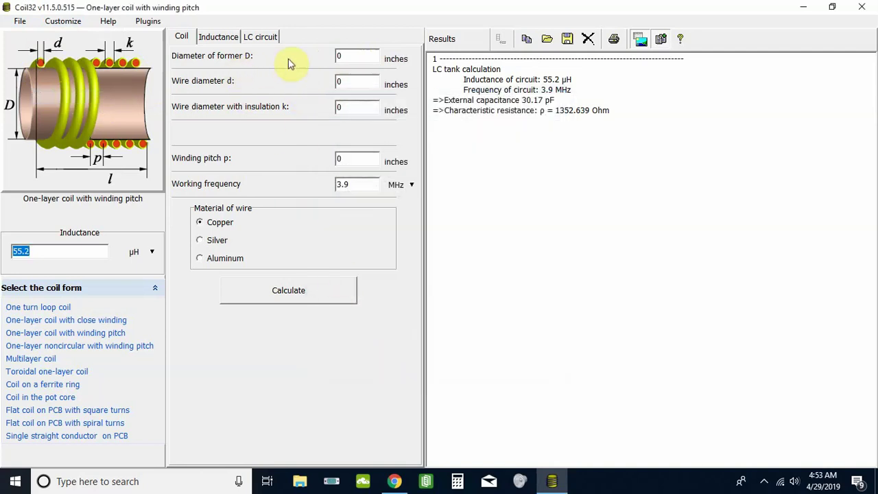
- Calculate the coil with 2.5 in former, 0.0808 in wire and 0.25 in pitch: 85.977 turns
double_click(343, 55)
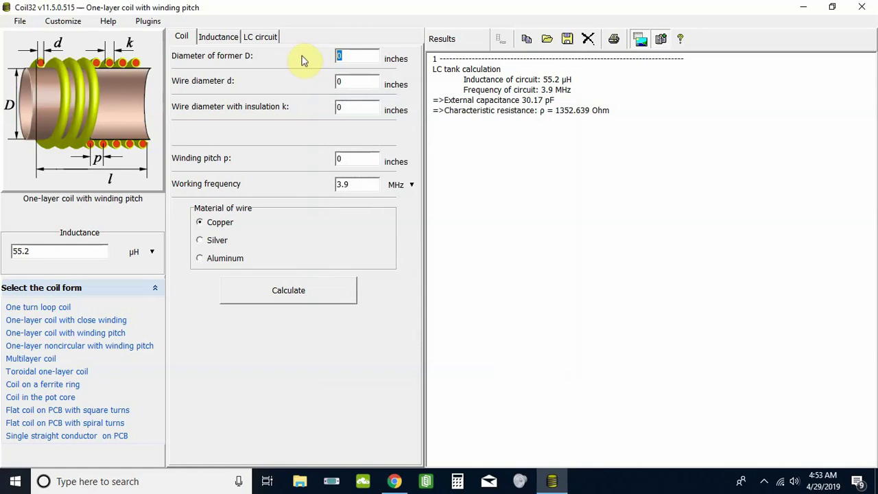
text(2.5)
double_click(351, 83)
text(.0808)
click(361, 108)
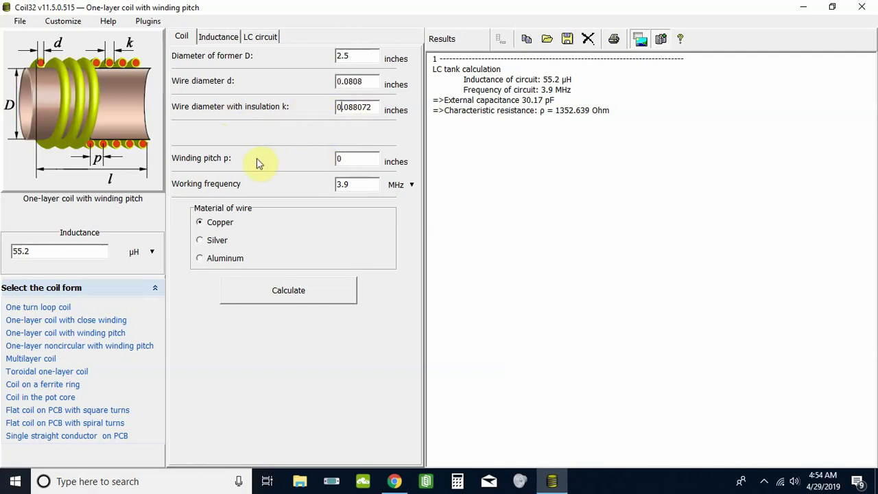
click(354, 159)
text(.25)
click(294, 291)
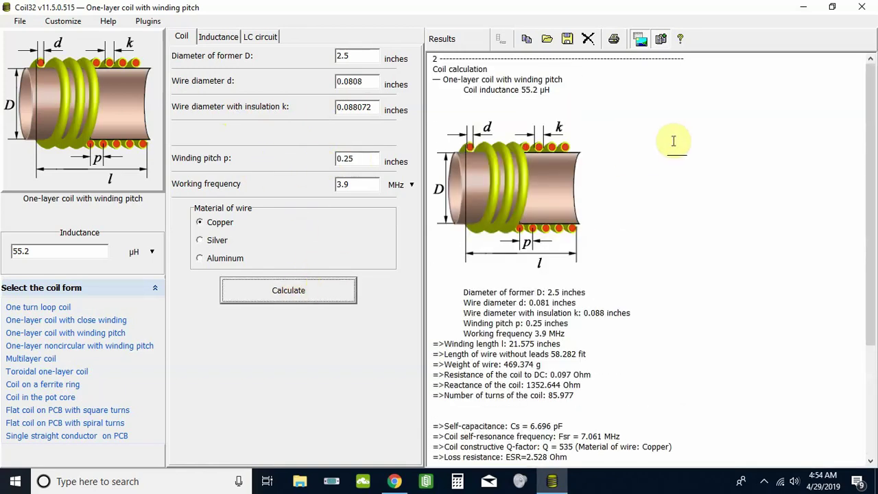
scroll(676, 146, down, 2)
scroll(676, 146, down, 4)
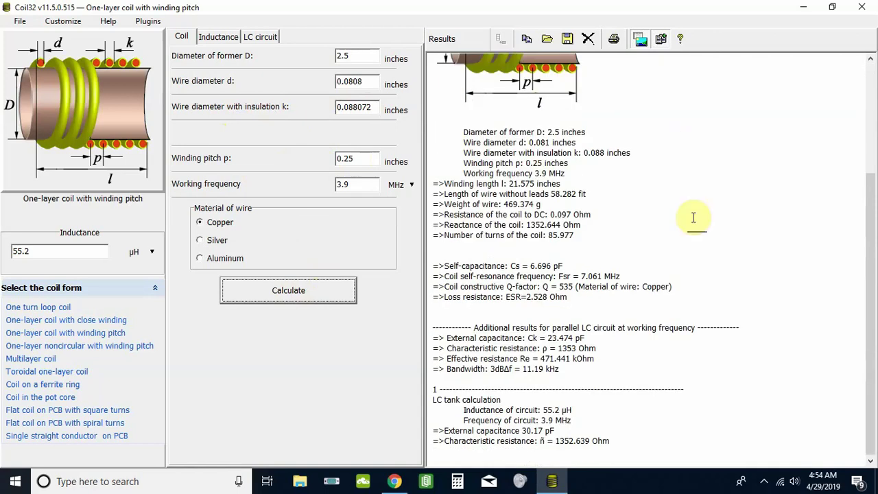
scroll(701, 226, up, 4)
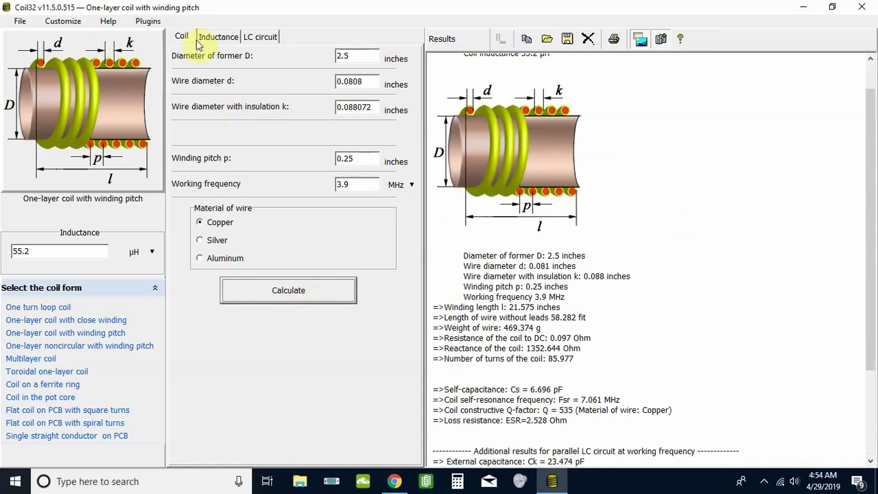
- Check the inductance of 85.977 turns on the 2.5 in former, getting 55.185 µH
click(218, 38)
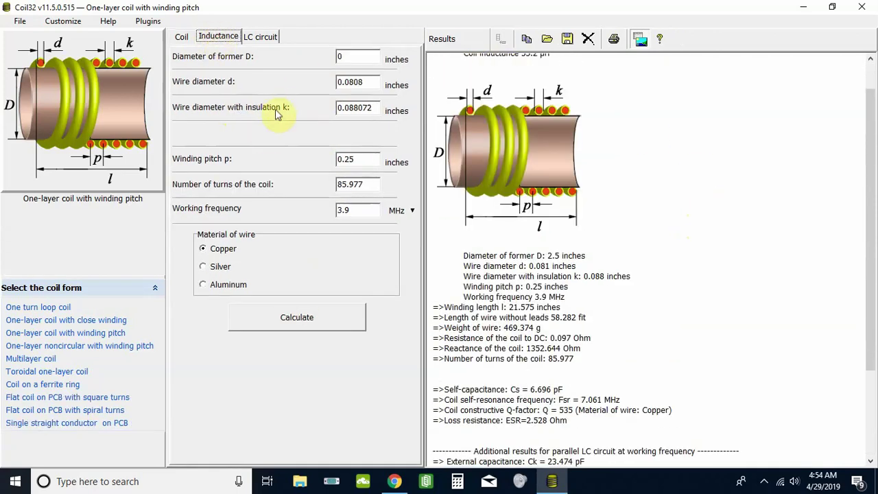
double_click(342, 59)
text(2.5)
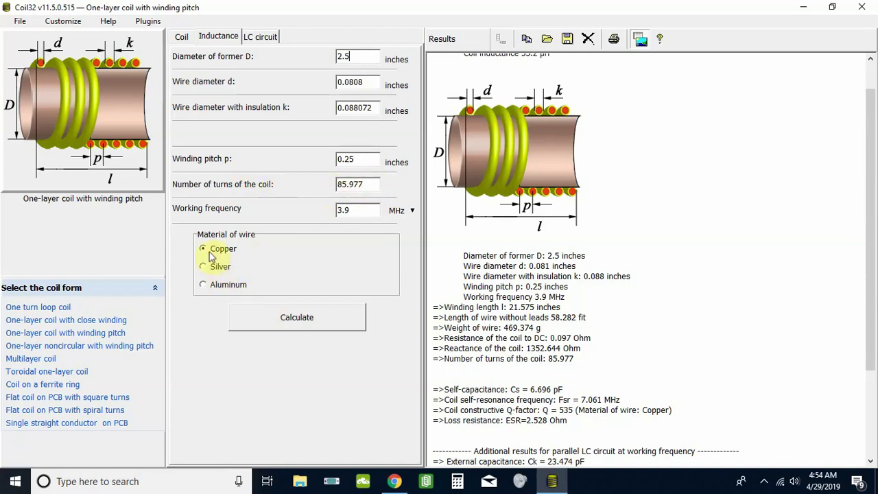
click(285, 317)
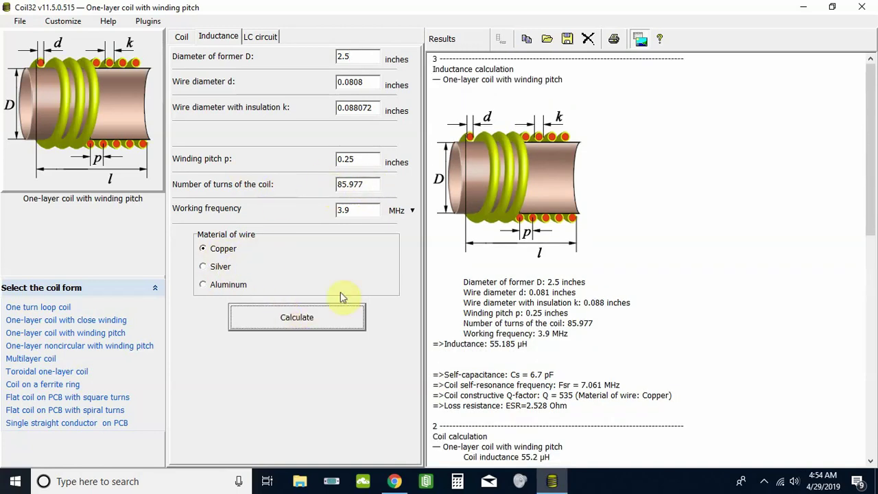
scroll(715, 232, down, 5)
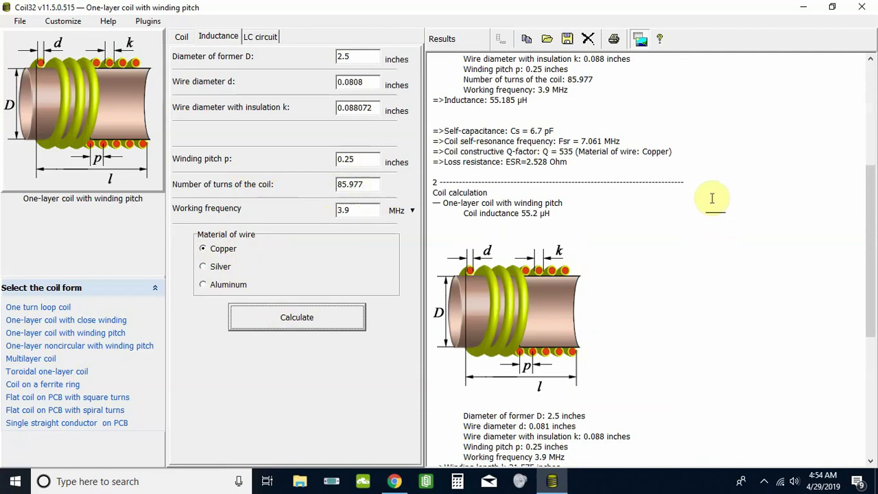
scroll(716, 199, up, 1)
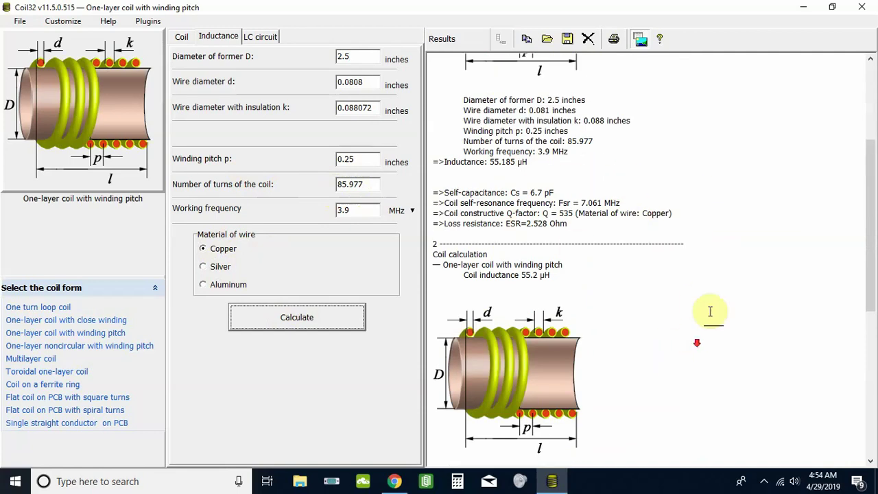
scroll(686, 348, down, 1)
scroll(716, 286, down, 6)
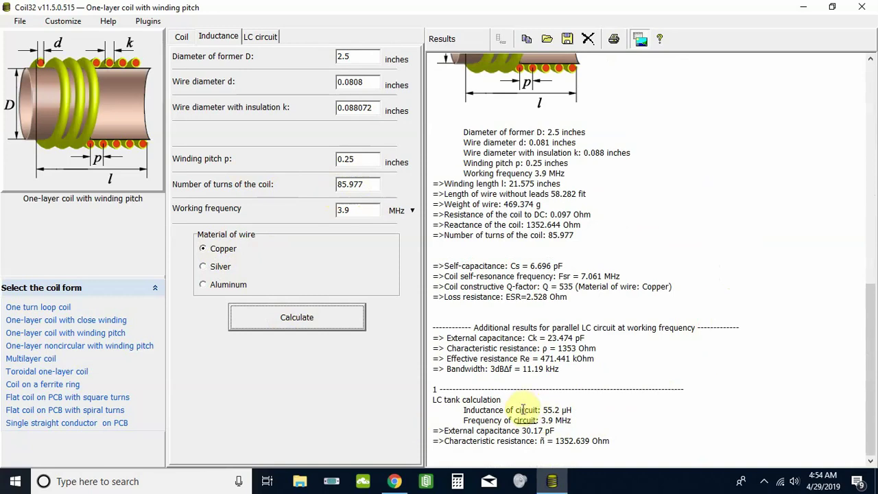
scroll(522, 409, up, 4)
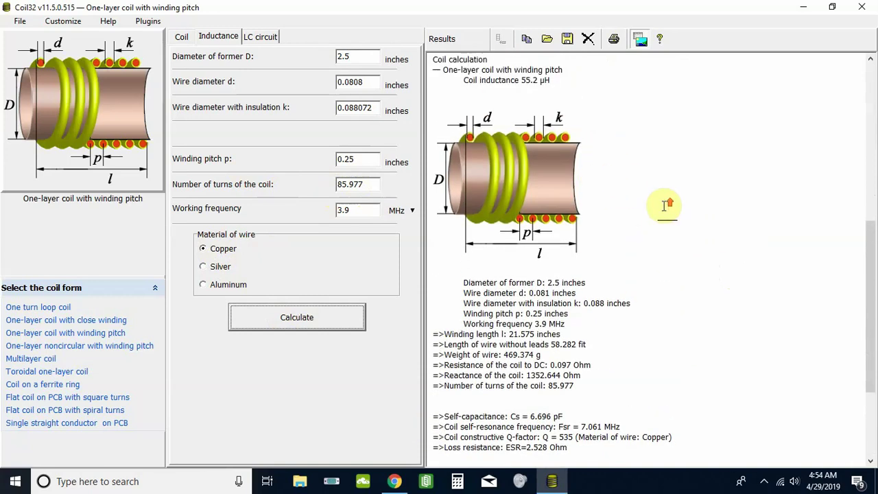
scroll(667, 206, up, 1)
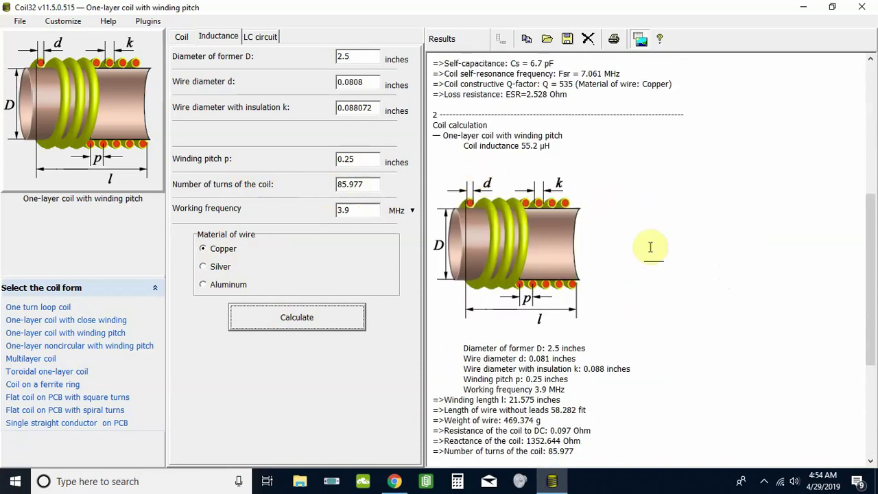
scroll(674, 243, up, 6)
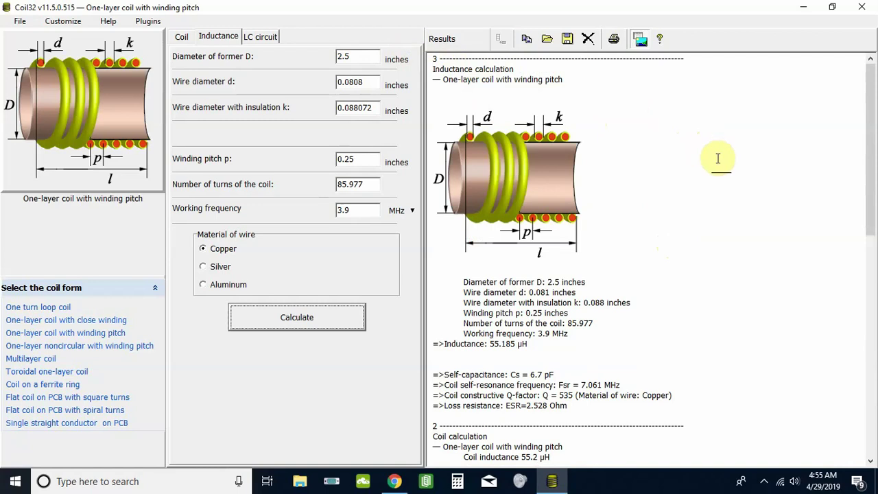
scroll(710, 149, down, 9)
scroll(708, 155, down, 7)
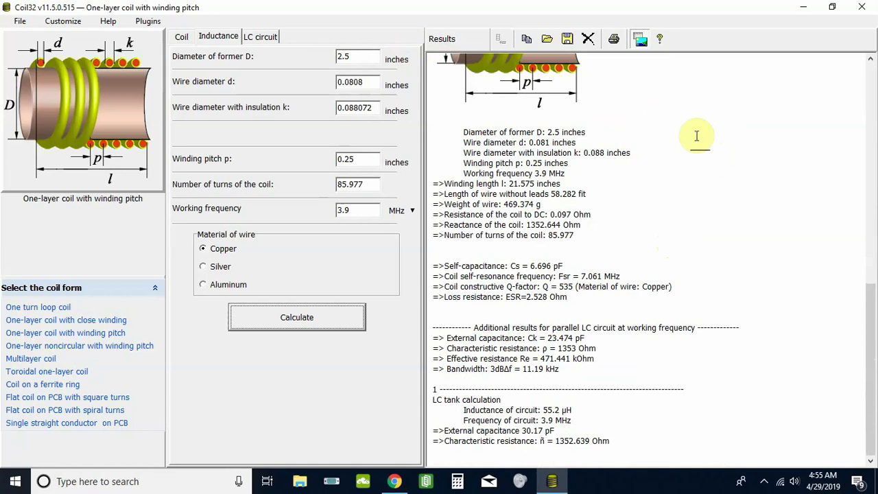
scroll(699, 130, up, 15)
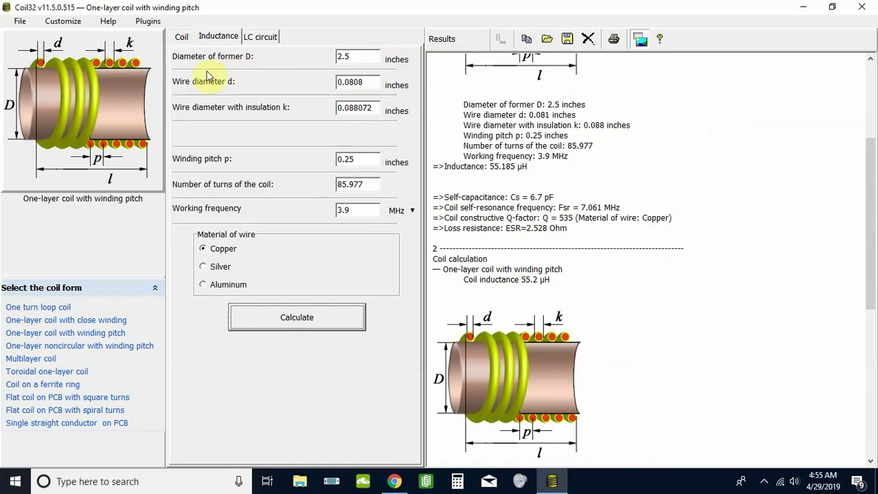
scroll(691, 177, up, 5)
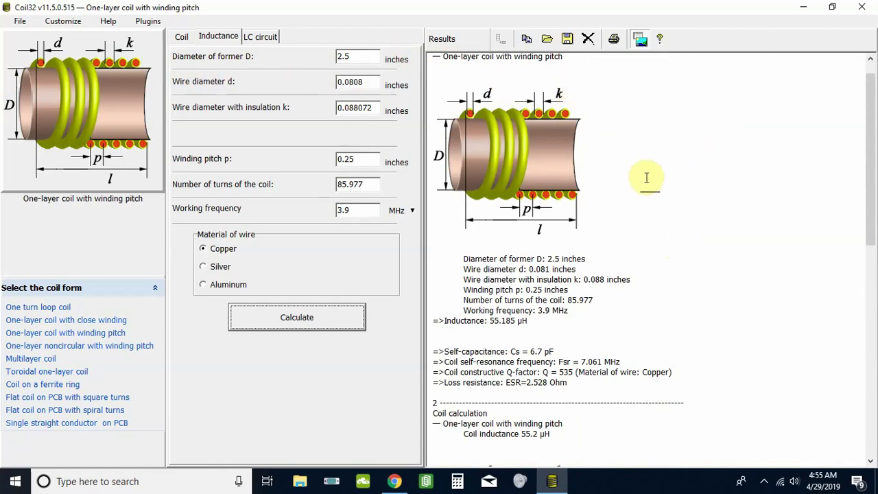
scroll(646, 176, up, 1)
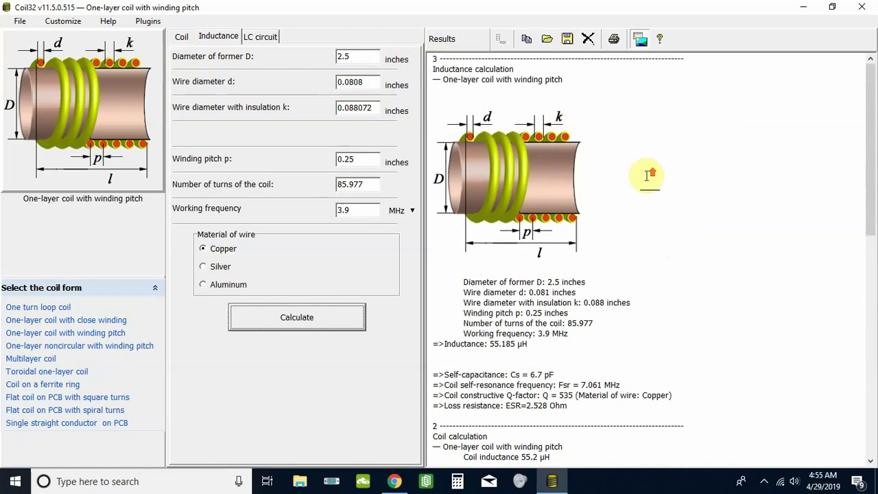
- Switch to the LC circuit calculator with 55.185 µH and 3.9 MHz, and review the Results pane
click(262, 37)
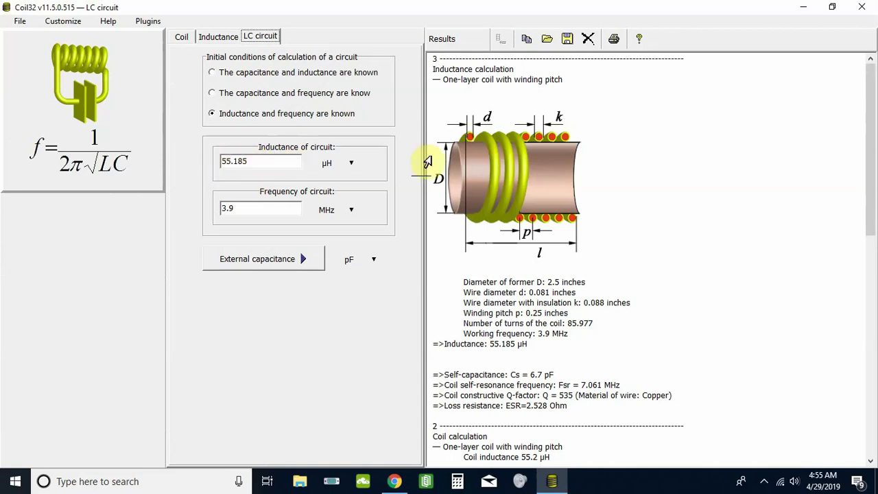
scroll(721, 206, down, 10)
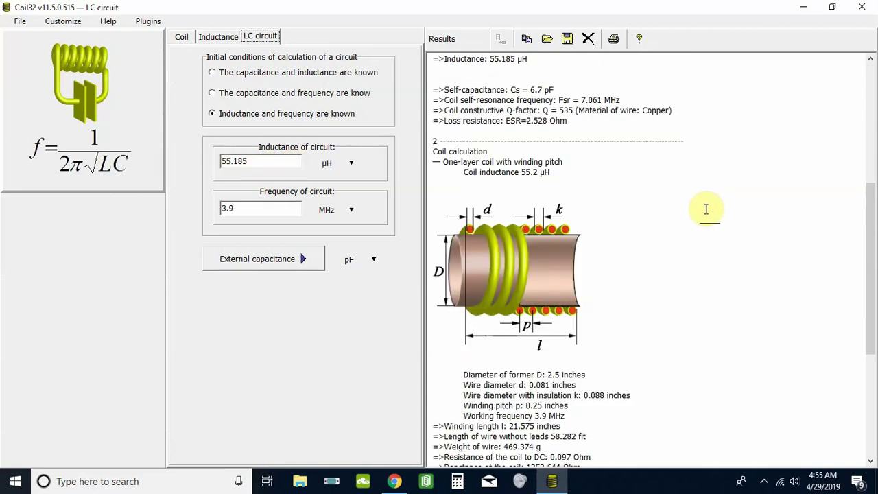
scroll(700, 209, up, 10)
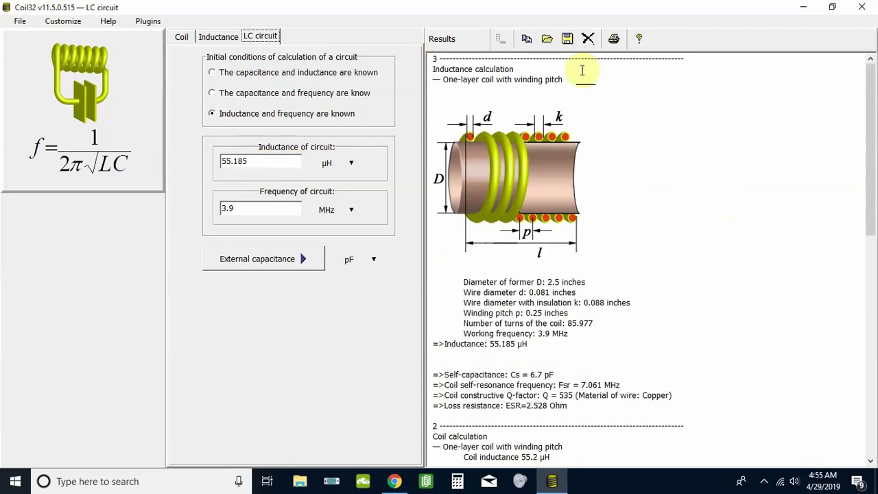
scroll(672, 185, down, 13)
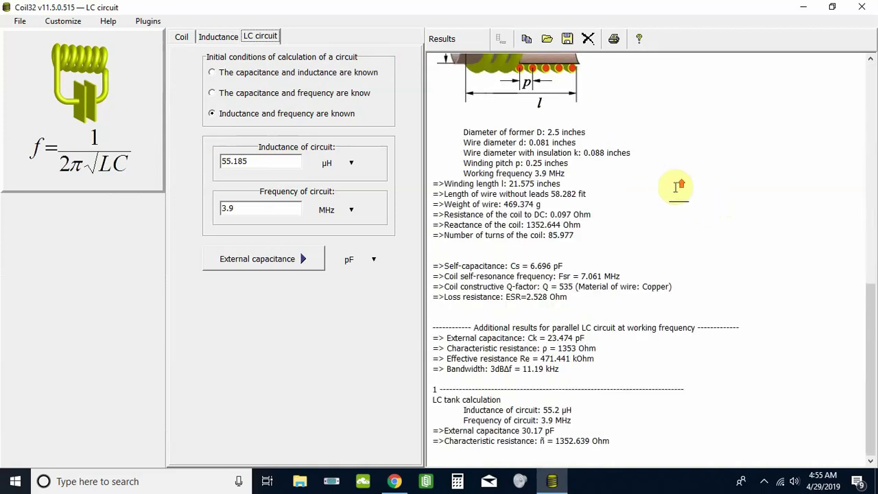
scroll(676, 186, up, 3)
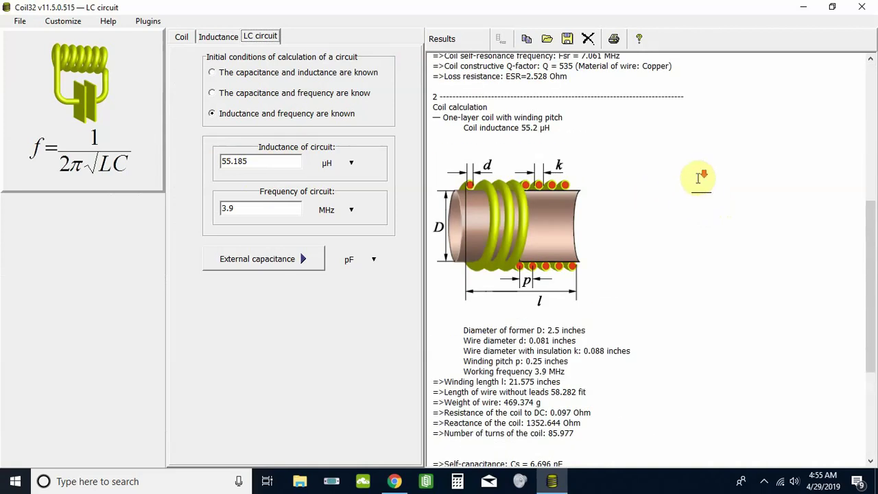
scroll(694, 180, down, 6)
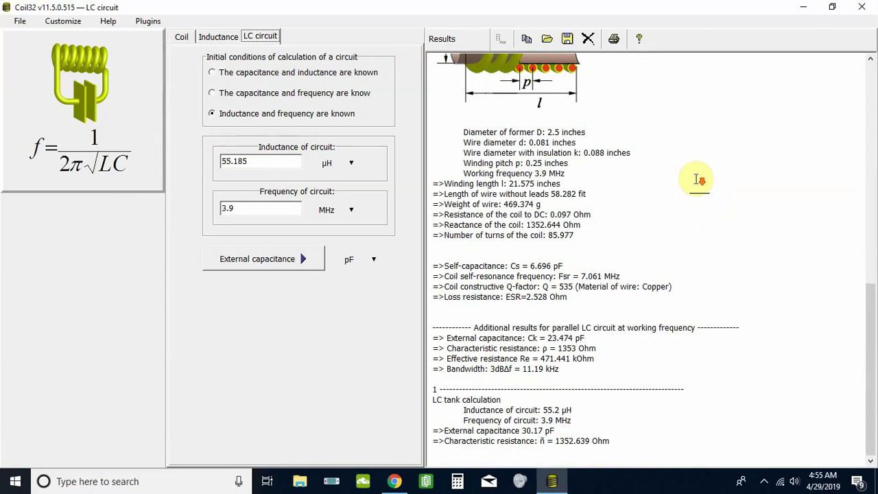